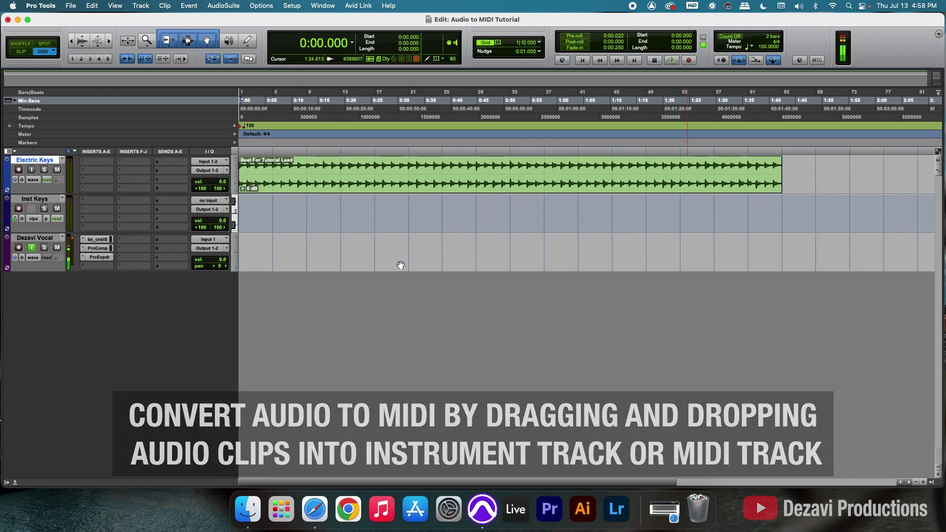
Play and stop the Electric Keys audio, then drag its clip onto the Inst Keys track
click(310, 188)
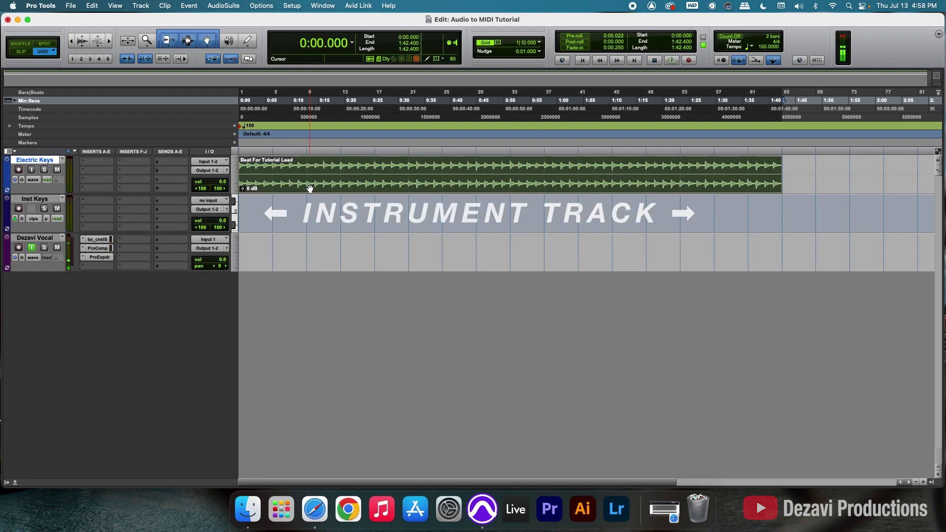
key(space)
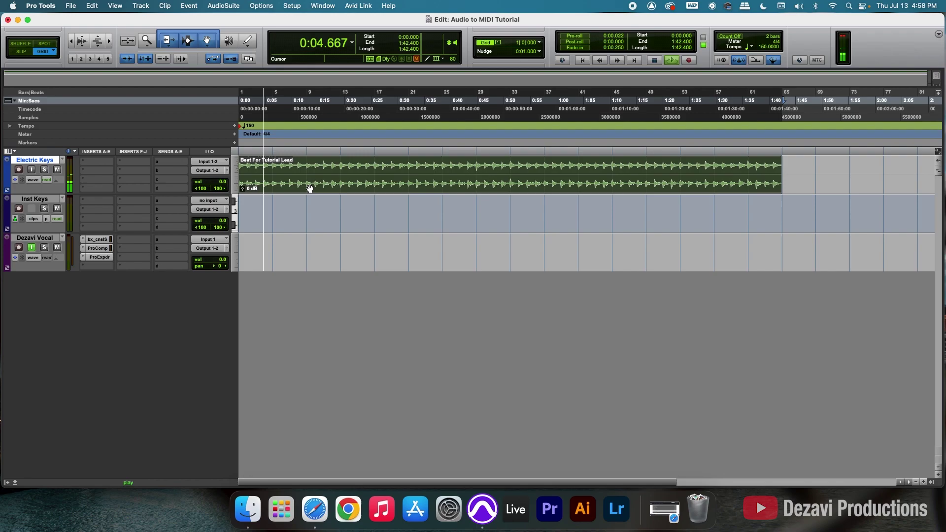
key(space)
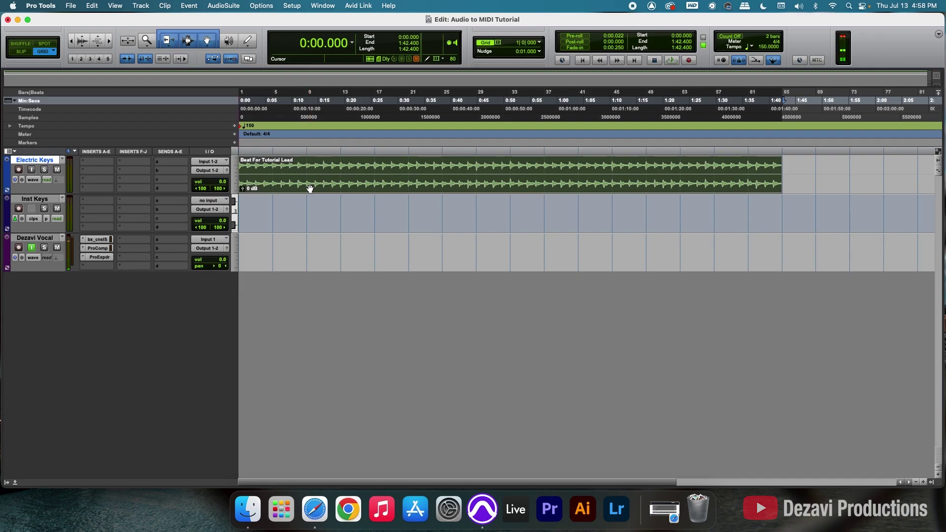
drag(310, 189, 309, 211)
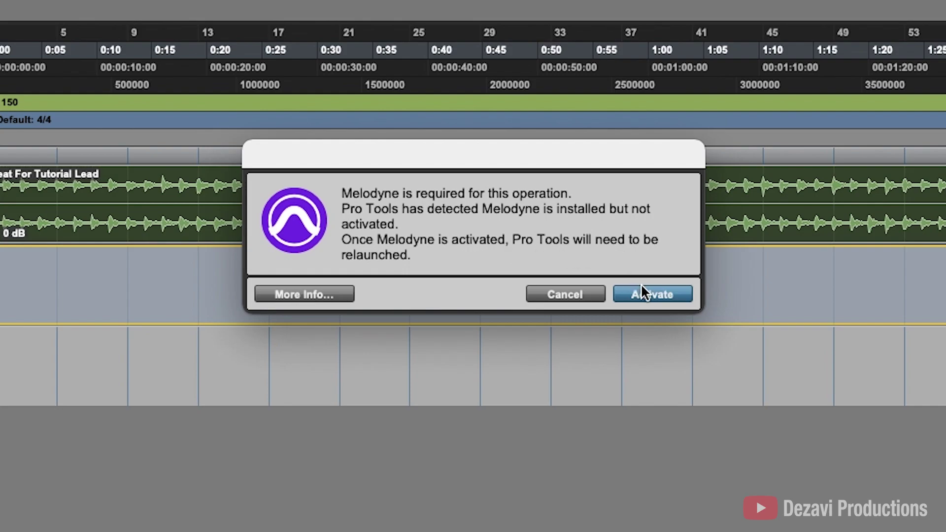
Start Melodyne activation and scroll the Licencia page to the Enter serial number section
click(652, 294)
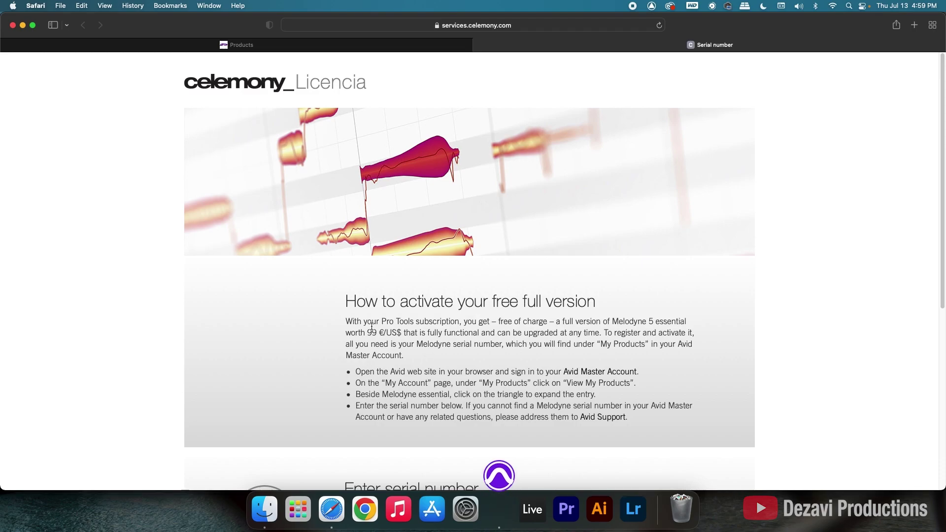
scroll(517, 322, down, 5)
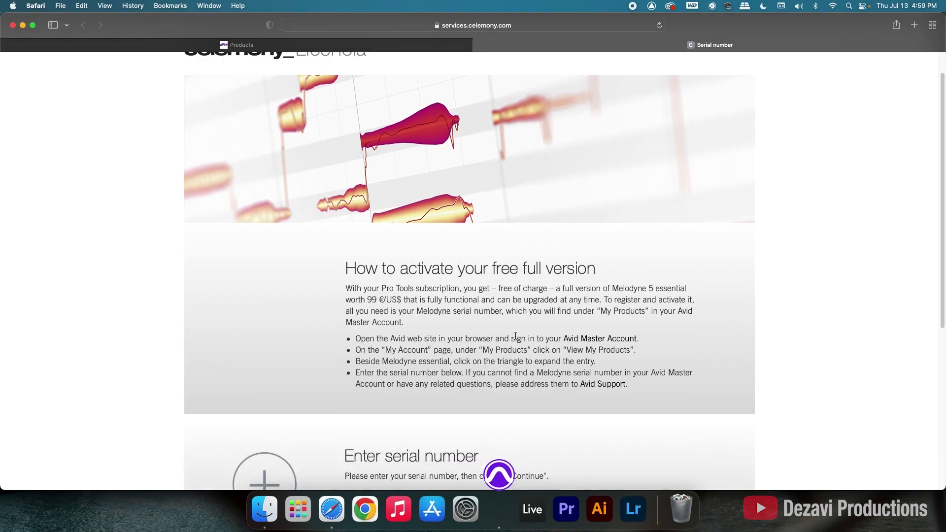
scroll(515, 339, down, 3)
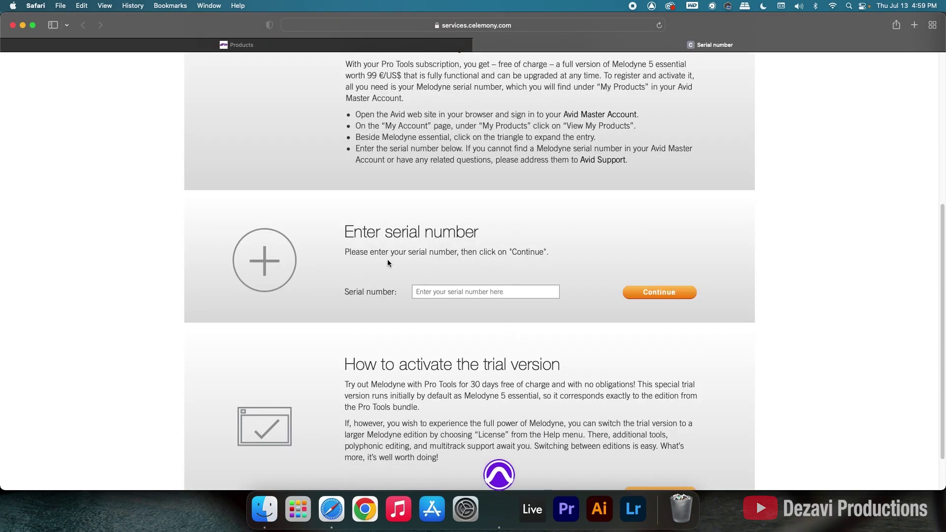
Go to the Avid Account Products page and open View My Products
click(264, 50)
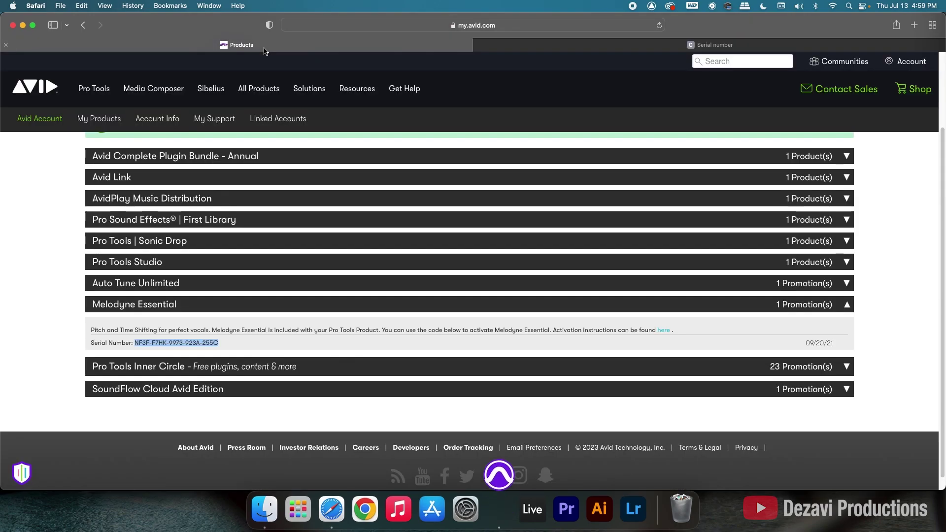
mouse_move(82, 124)
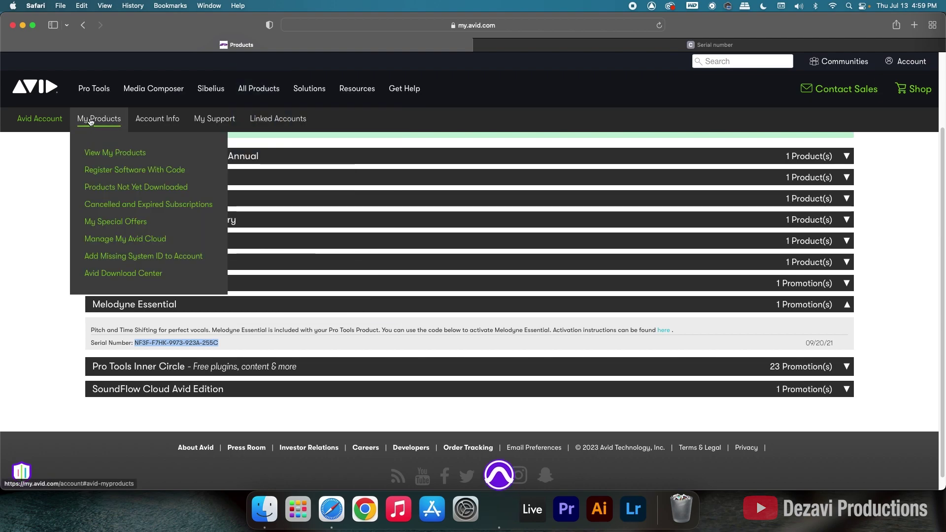
click(94, 154)
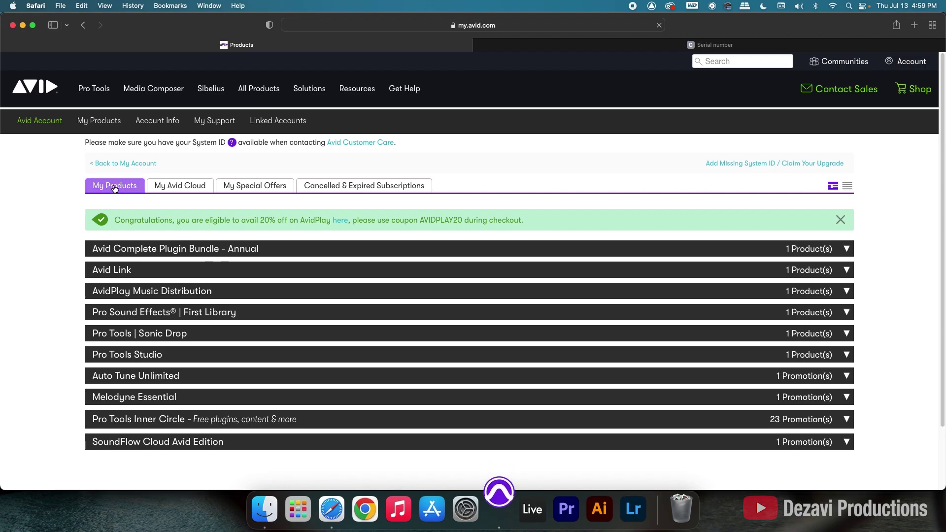
Expand Melodyne Essential and copy its serial number
click(161, 399)
scroll(59, 344, down, 5)
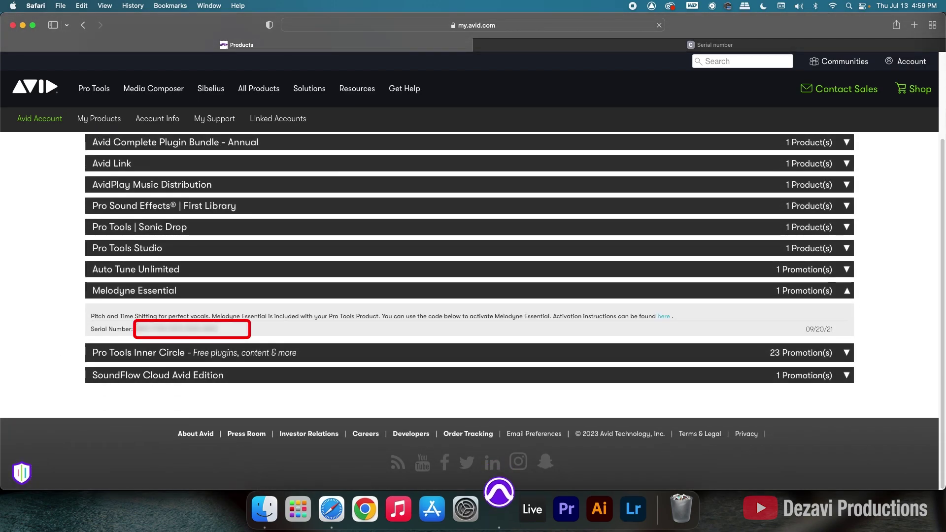
drag(136, 329, 226, 329)
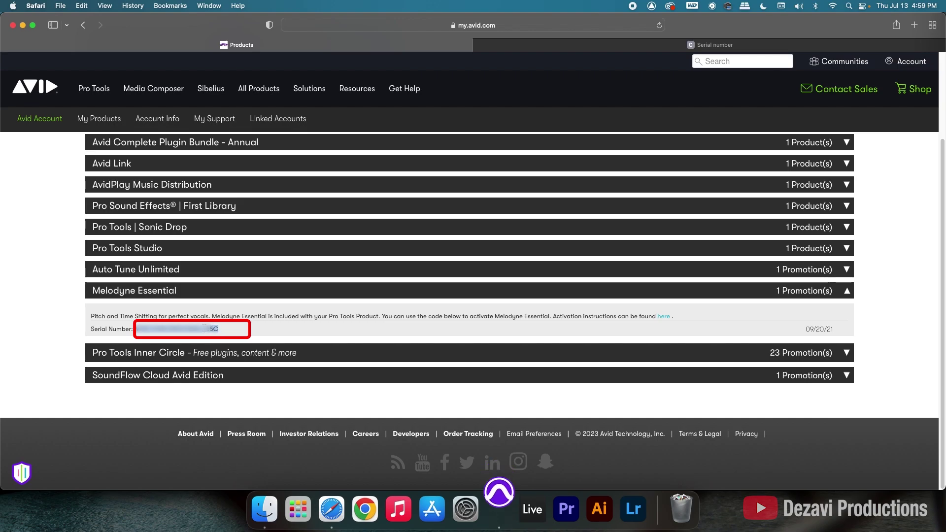
right_click(206, 332)
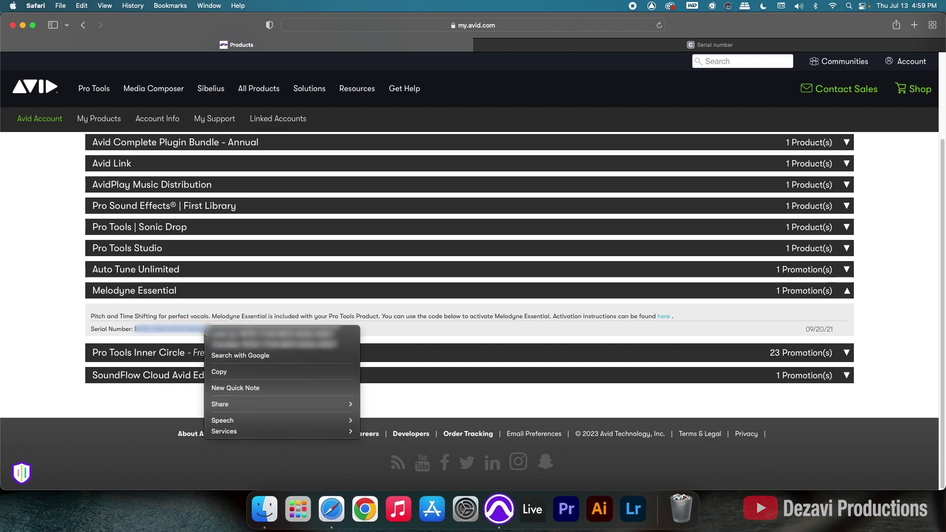
click(219, 372)
Paste the Melodyne serial number into the Celemony serial field and submit it
click(551, 50)
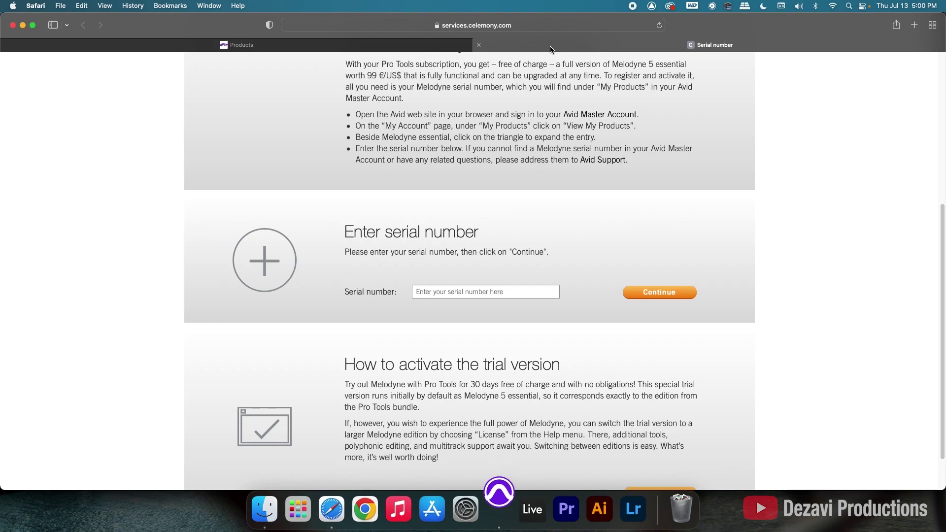
right_click(451, 294)
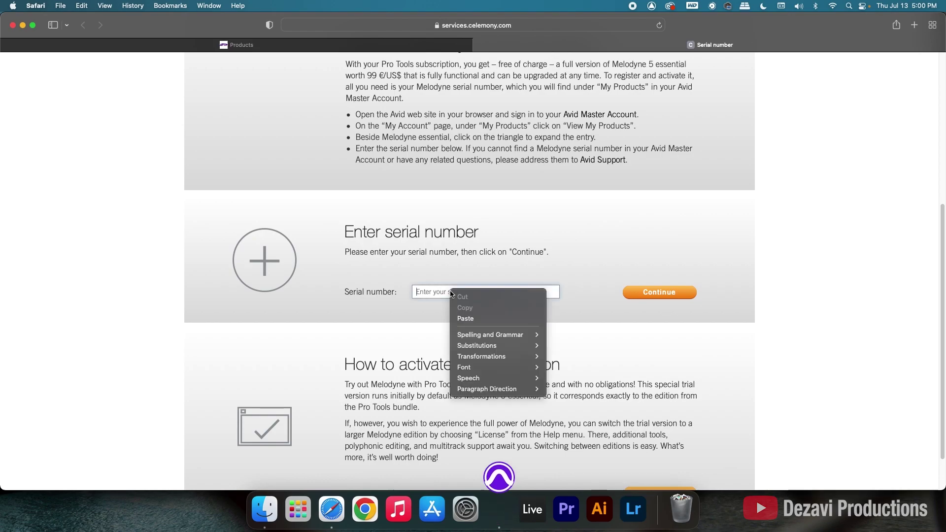
click(468, 316)
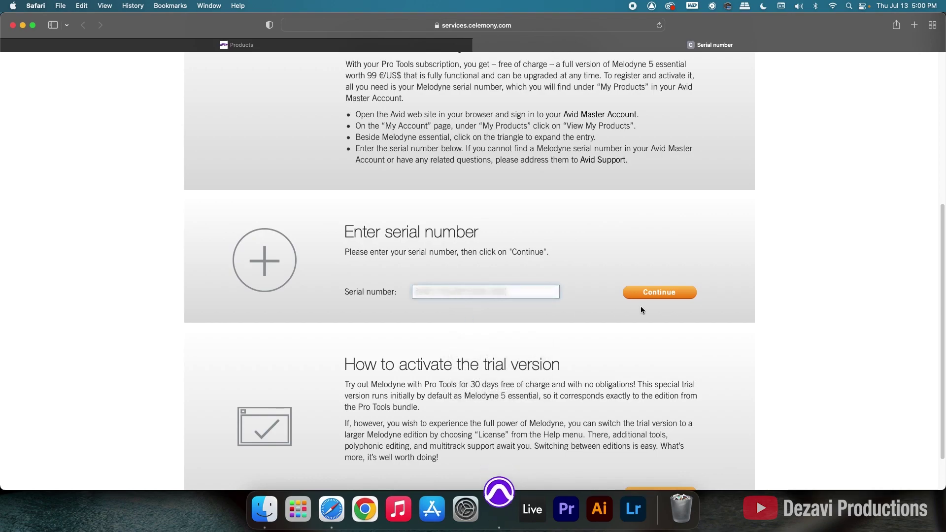
click(656, 294)
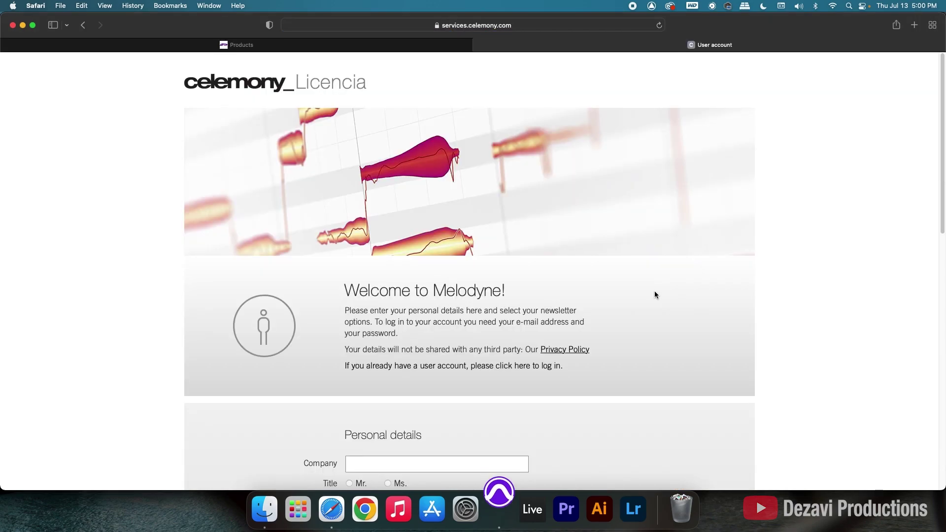
Fill in the personal details with the company name and the account password
scroll(627, 342, down, 1)
scroll(627, 350, down, 5)
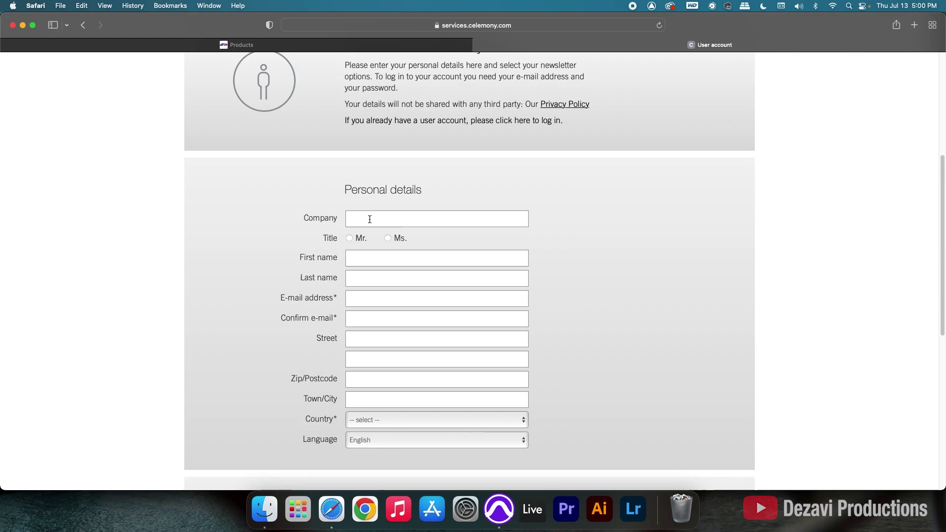
click(370, 217)
text(Dezavi)
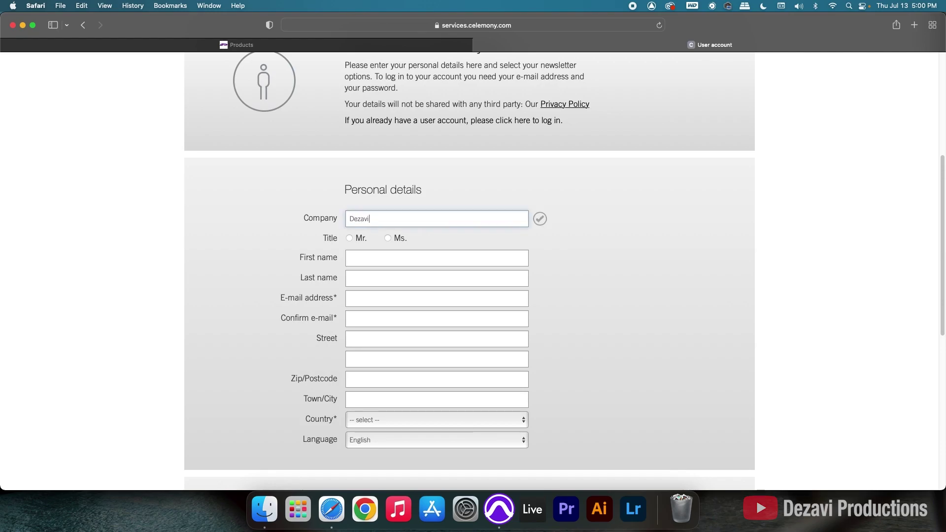
text( Produc)
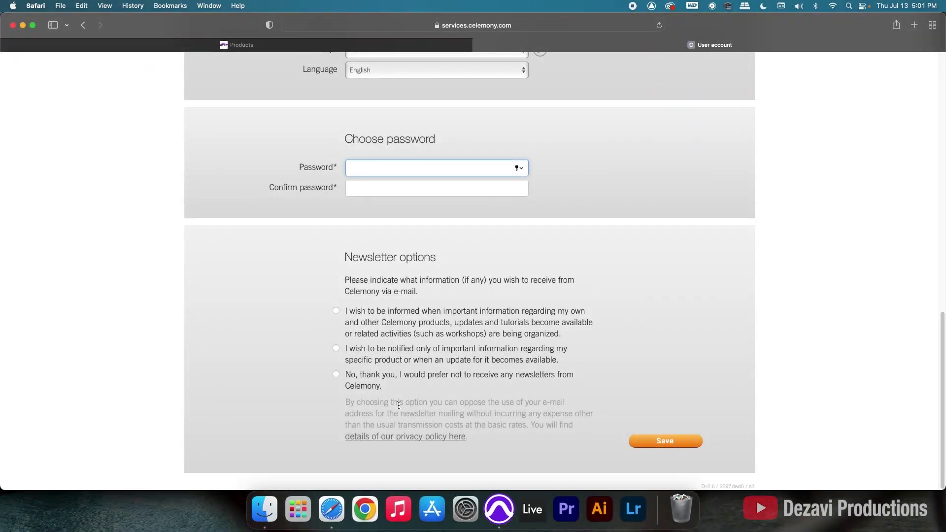
text(••••••)
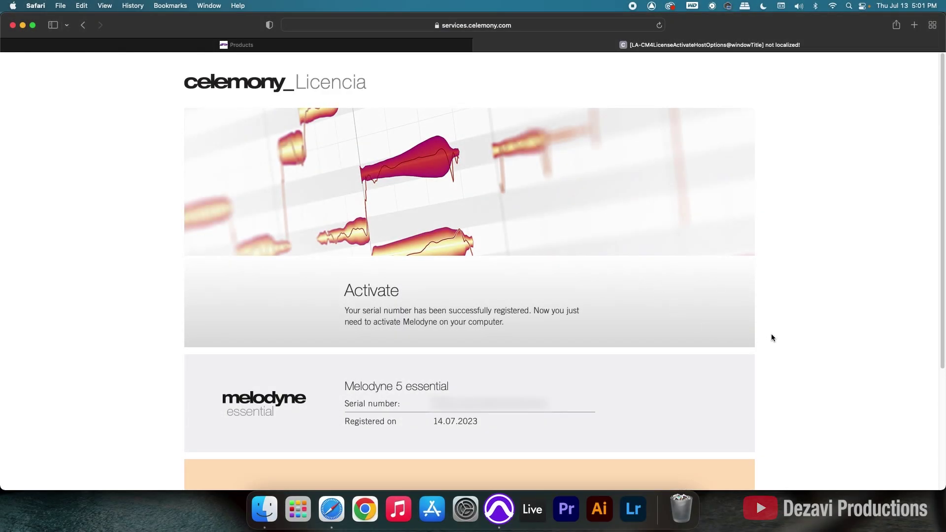
scroll(805, 341, down, 3)
Activate Melodyne 5 essential on this computer and view the Activation successful confirmation
scroll(805, 342, down, 2)
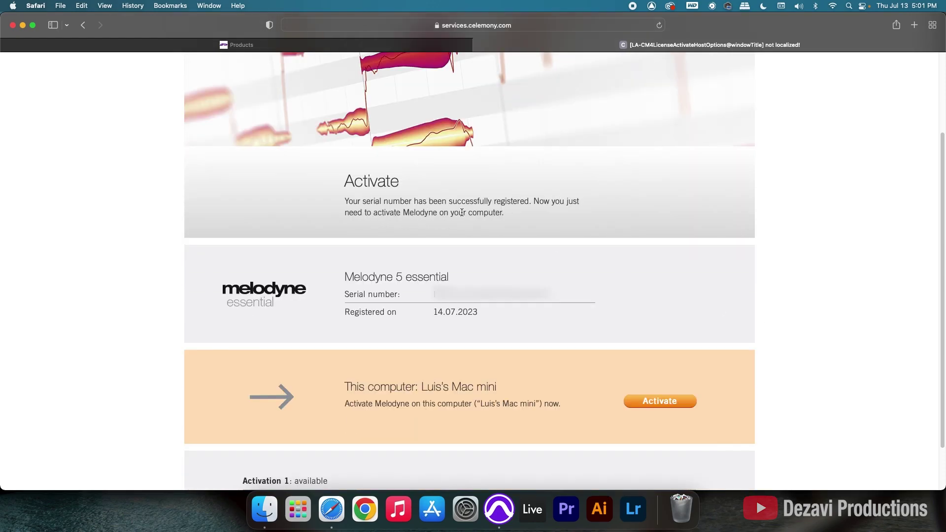
scroll(318, 286, down, 3)
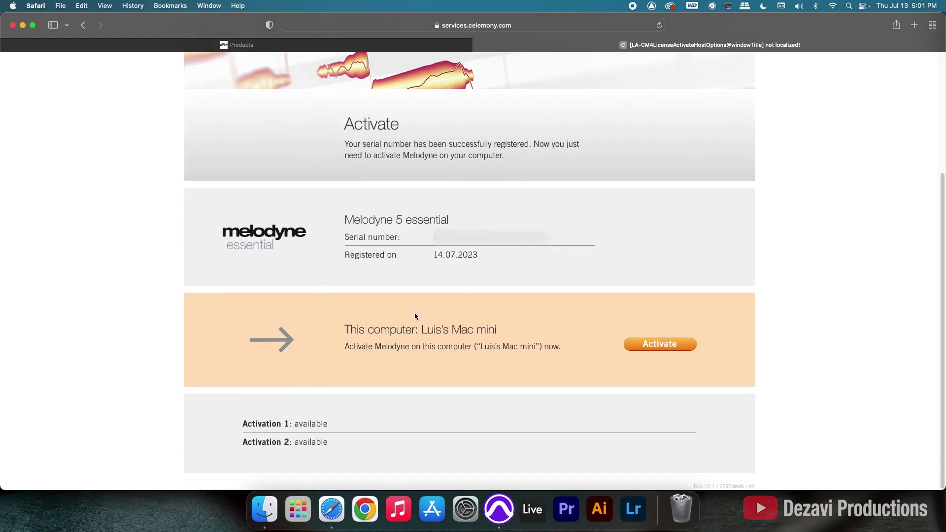
drag(423, 328, 447, 330)
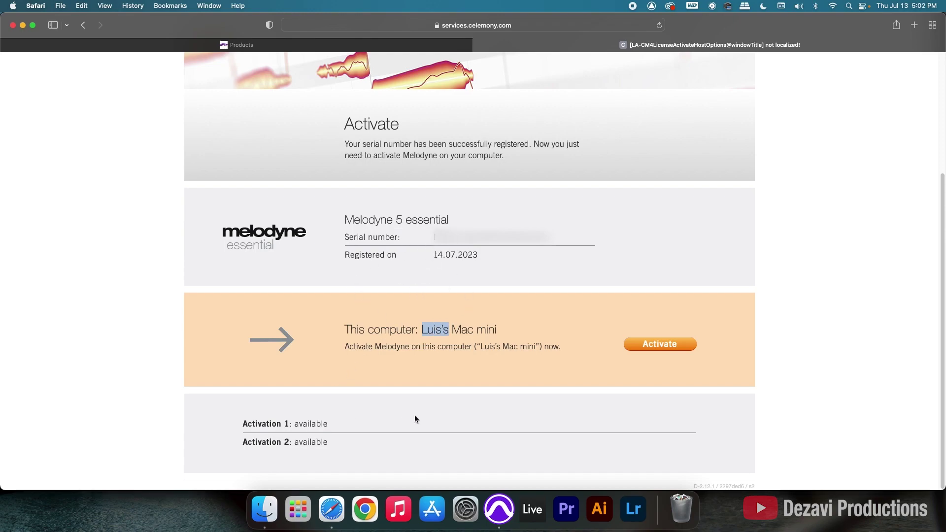
click(670, 345)
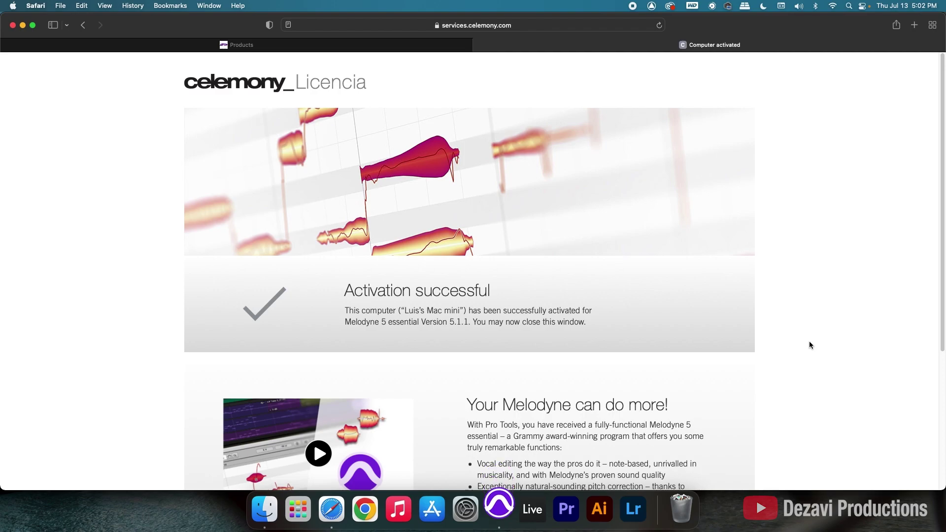
scroll(809, 341, down, 5)
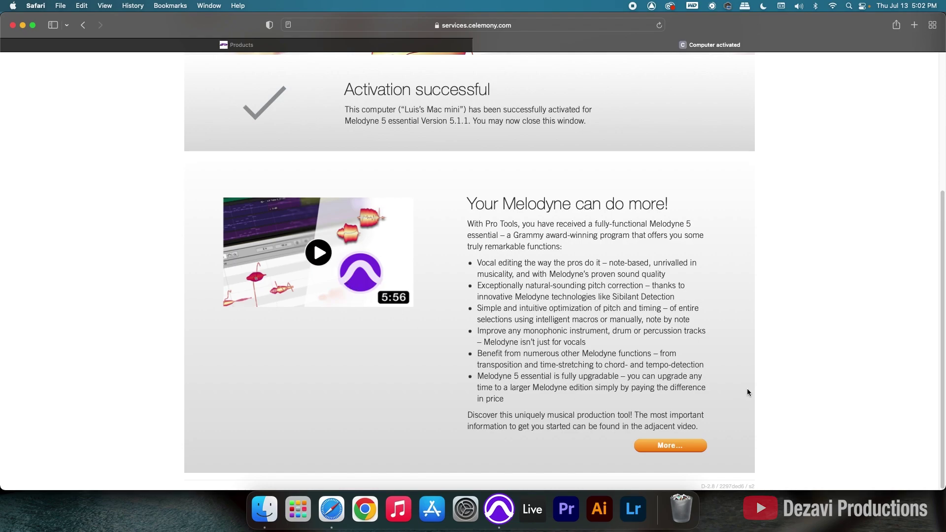
scroll(707, 419, up, 4)
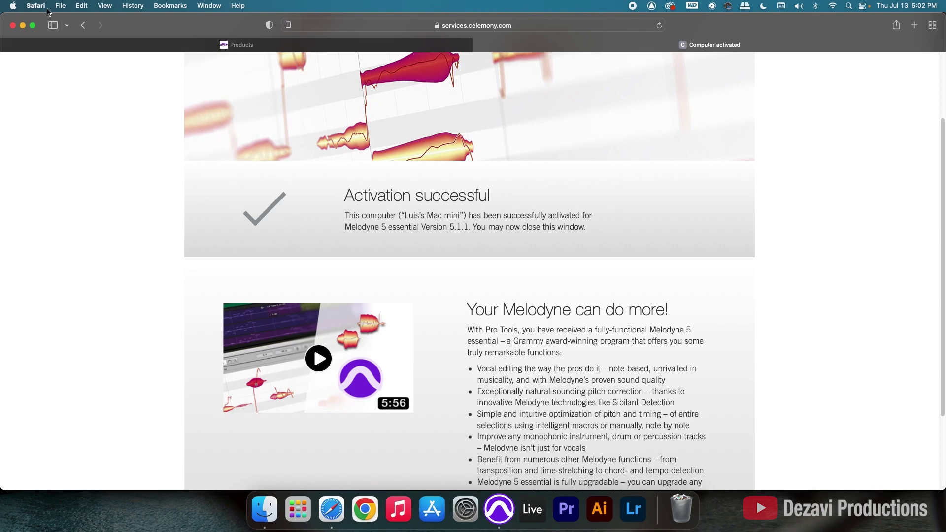
Hide Safari, return to Pro Tools and save the Audio to MIDI Tutorial session
click(23, 25)
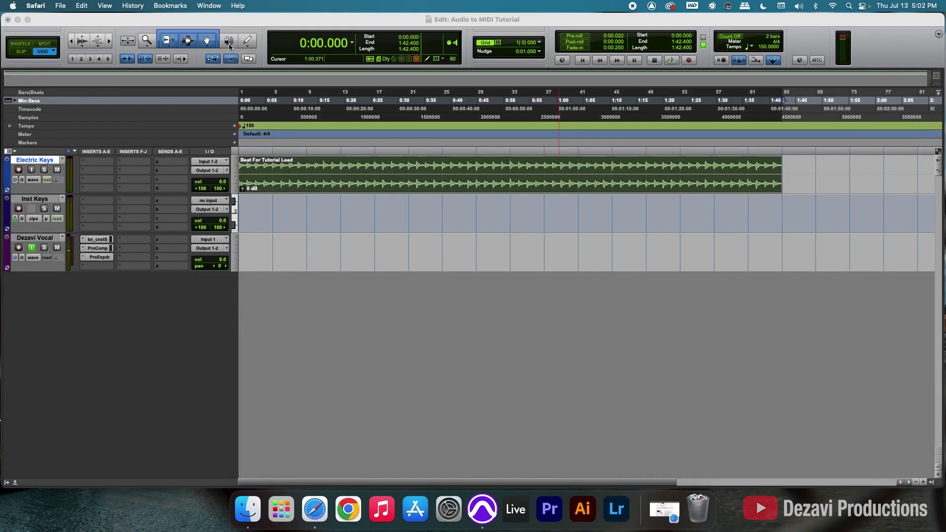
click(239, 28)
click(70, 6)
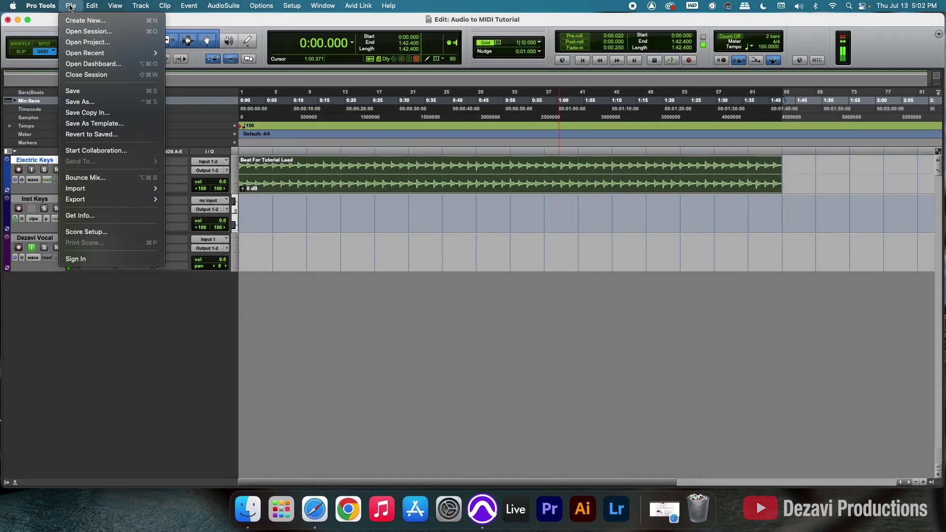
click(88, 90)
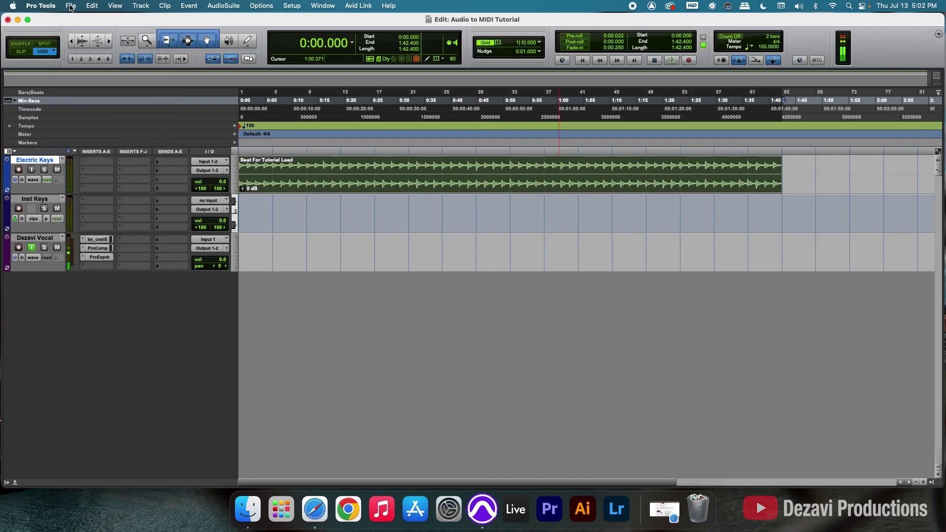
Close the session and quit Pro Tools
click(70, 6)
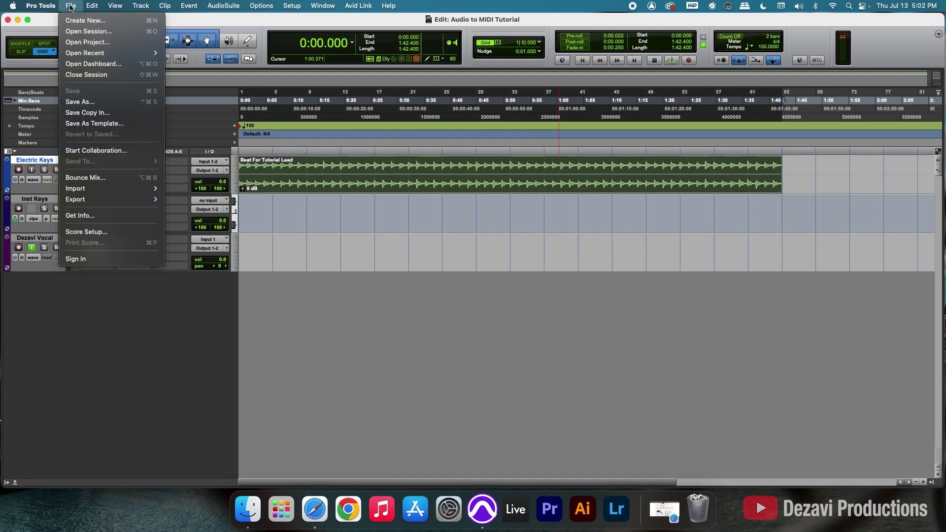
click(96, 75)
click(50, 5)
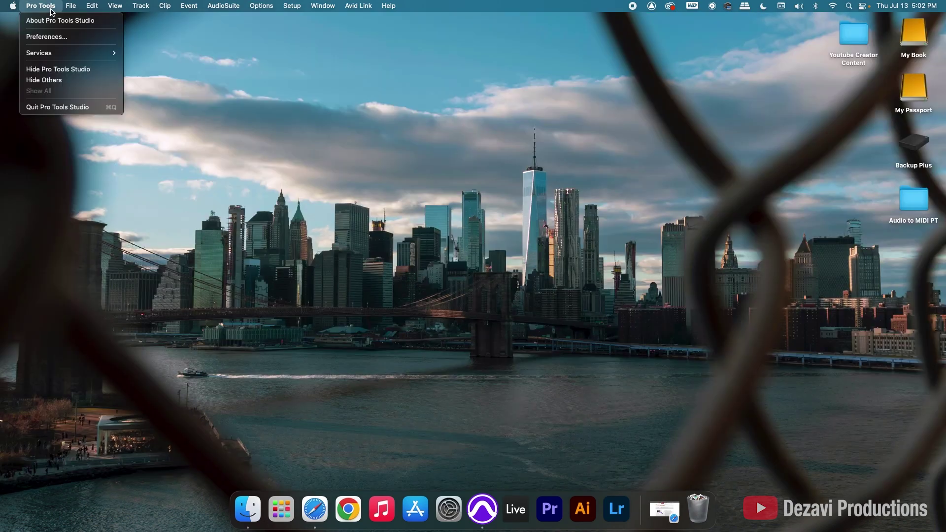
click(61, 108)
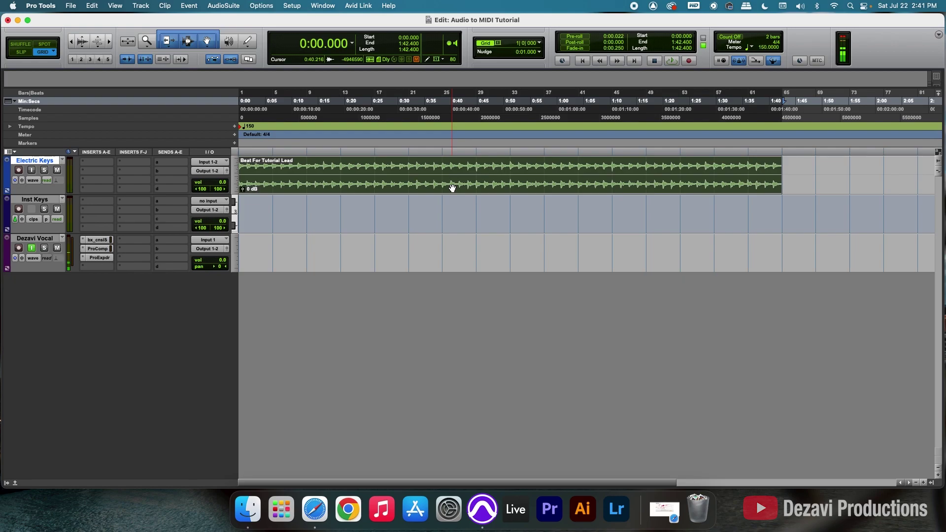
Drop the audio clip on Inst Keys and choose Polyphonic Decay conversion with Consolidate Clips off
drag(452, 187, 452, 220)
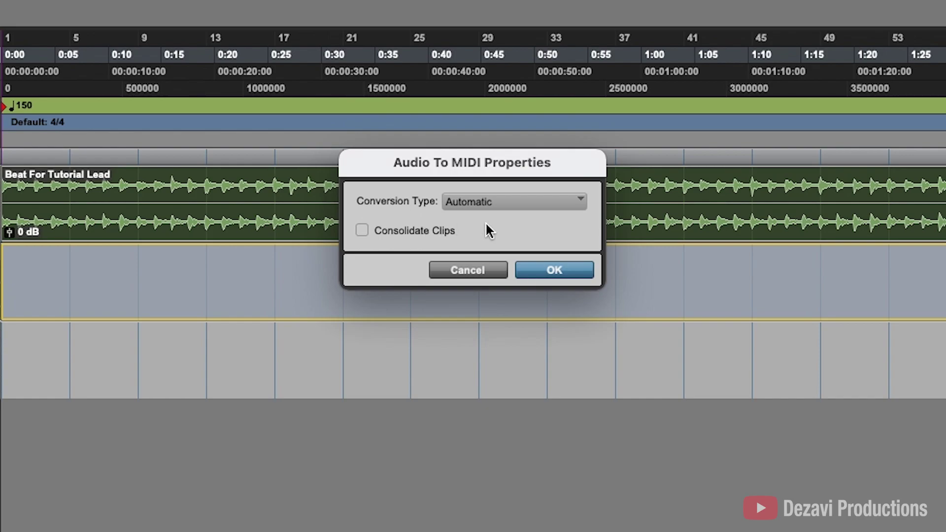
click(494, 198)
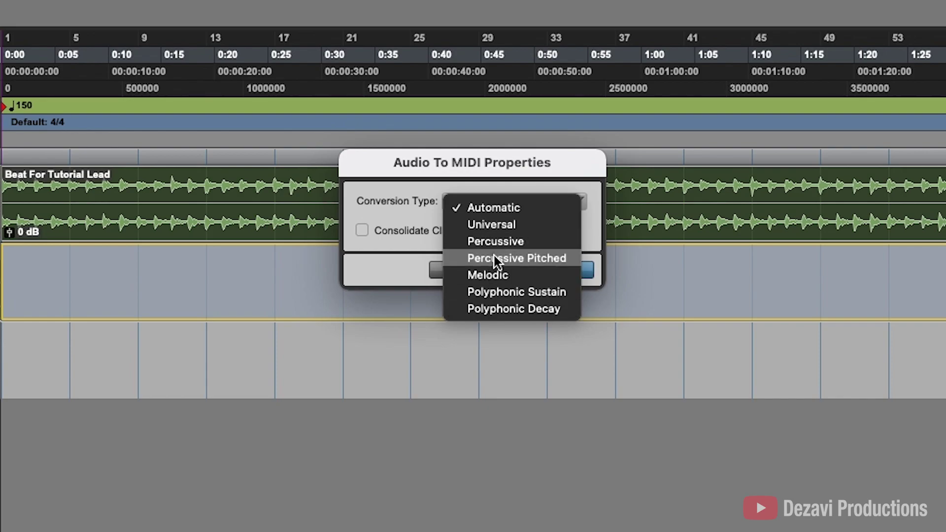
click(502, 310)
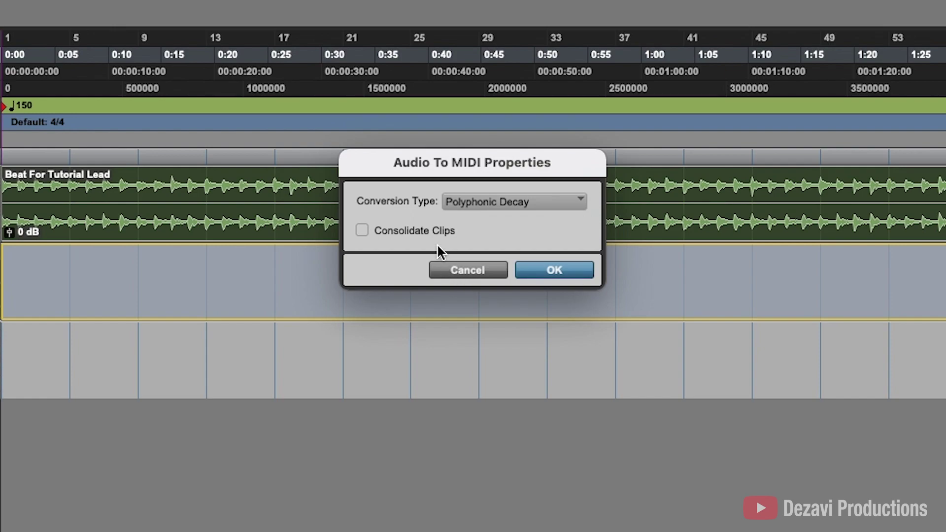
click(362, 230)
click(362, 230)
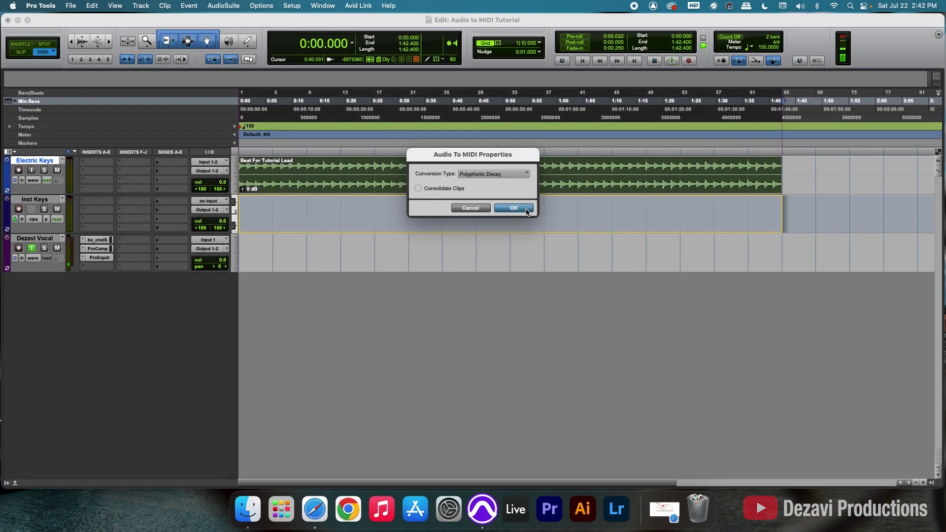
Confirm the conversion to create the Beat For Tutorial Lead-MIDI-10 clip on Inst Keys
click(580, 273)
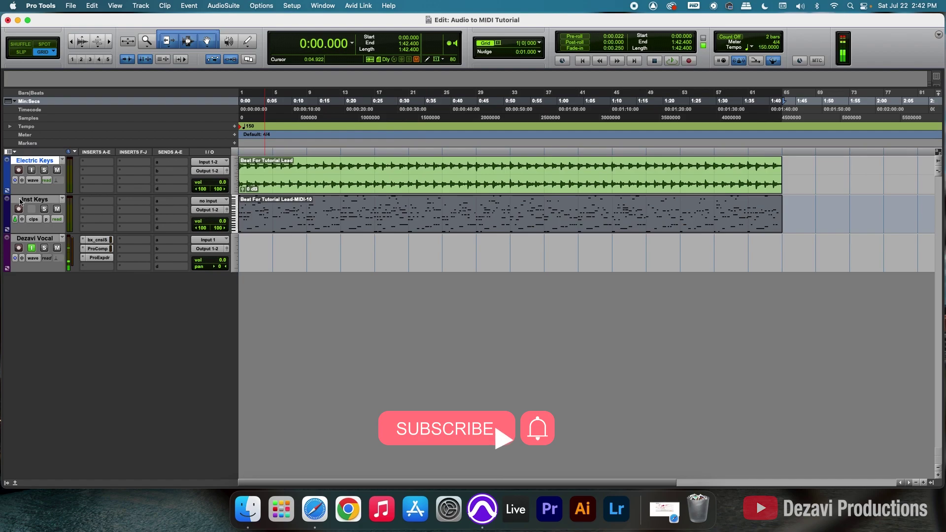
Insert the Mini Grand (stereo) instrument plug-in in Inst Keys' first insert slot
click(91, 203)
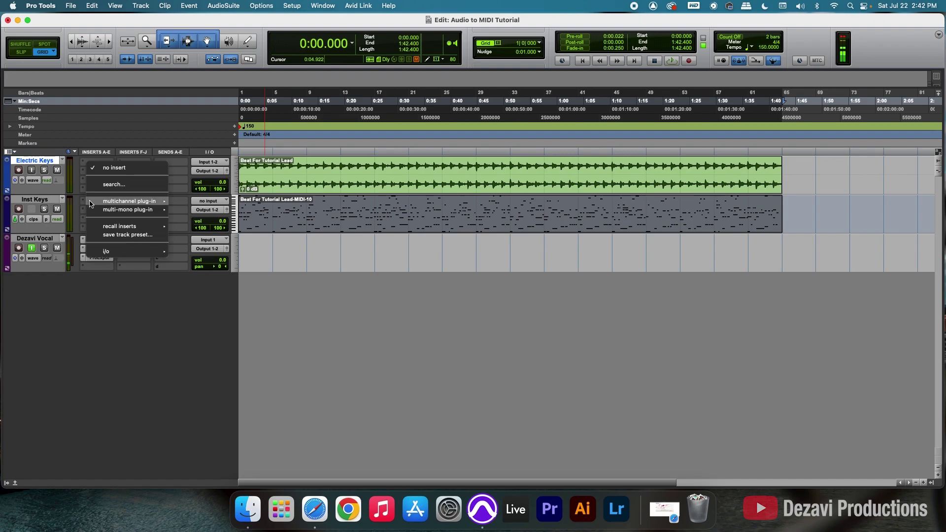
mouse_move(91, 203)
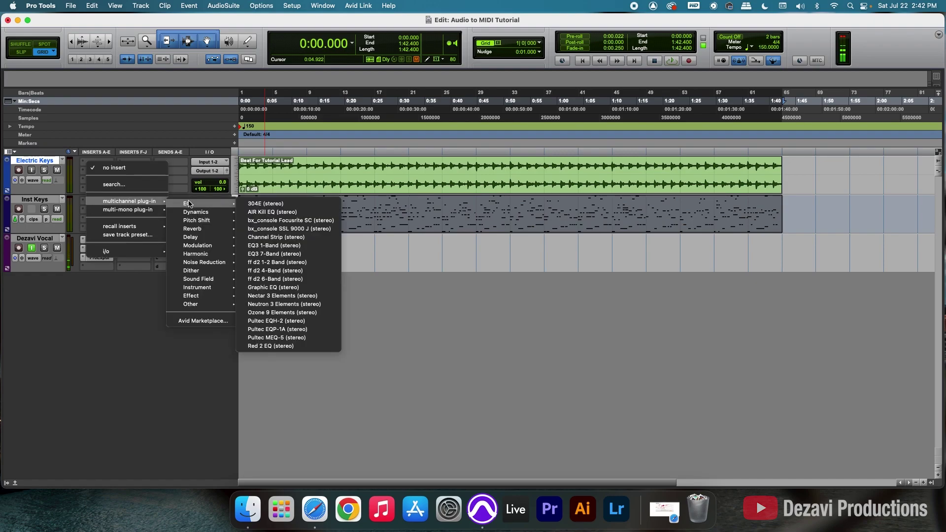
mouse_move(206, 289)
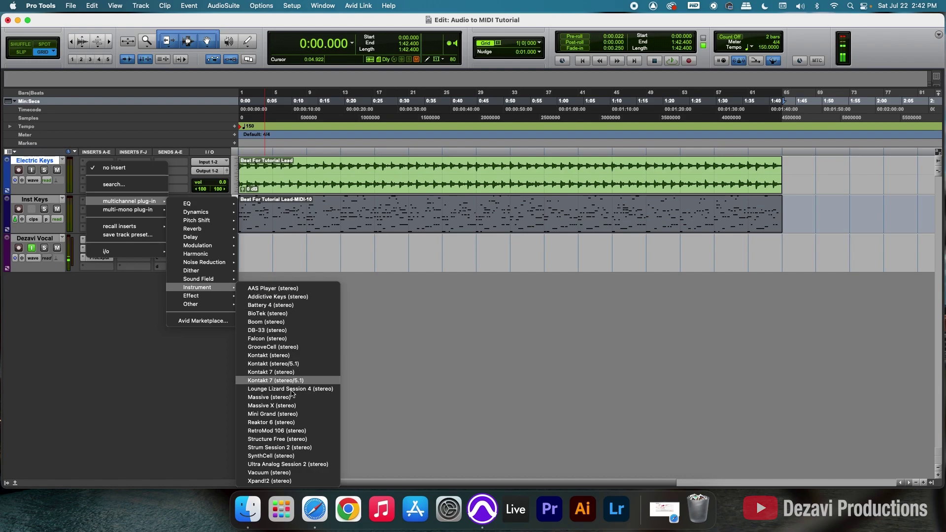
click(287, 416)
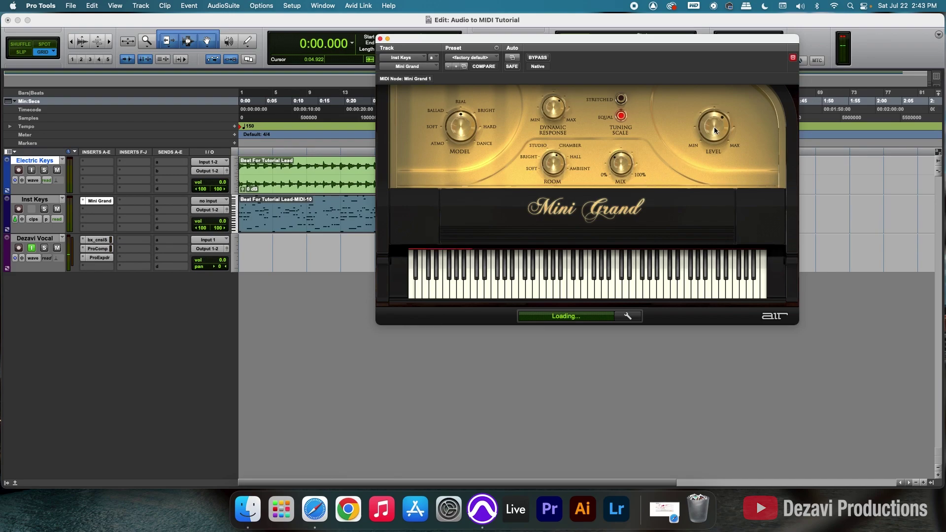
Nudge the Mini Grand level up, close its window, then play and stop the converted MIDI part
drag(715, 130, 715, 105)
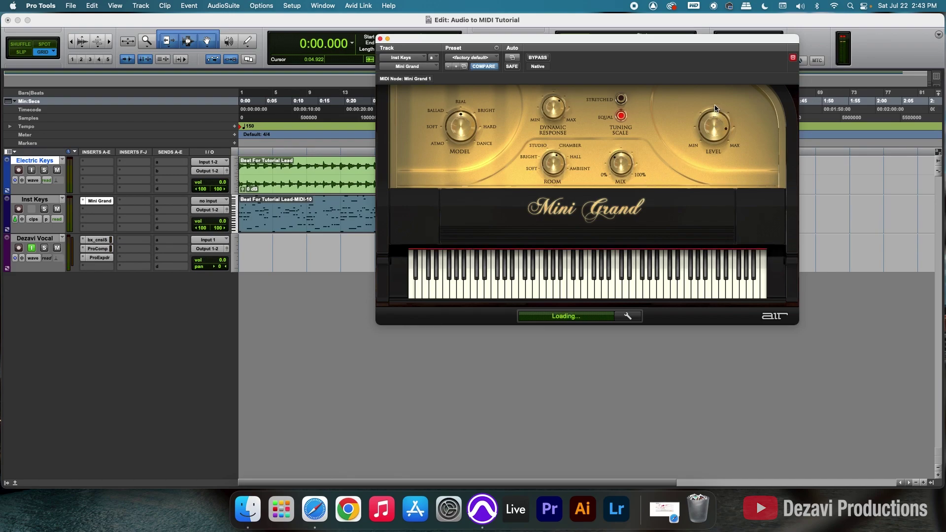
click(380, 39)
key(space)
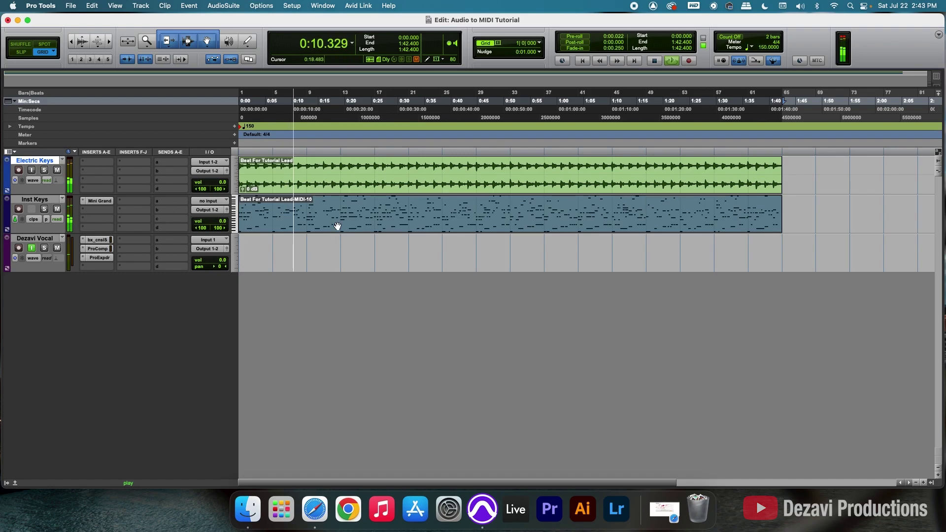
key(space)
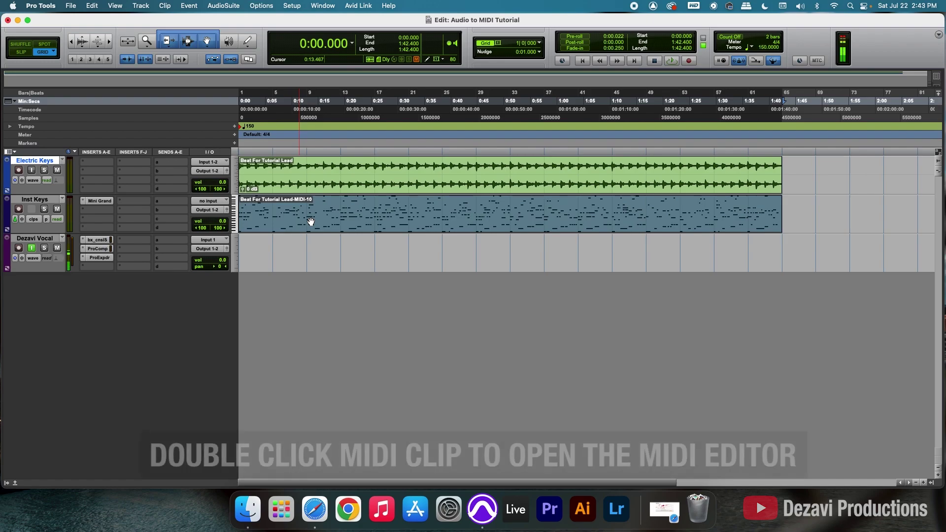
Review the converted notes in the Inst Keys MIDI Editor, deselect them, and close the editor
double_click(311, 222)
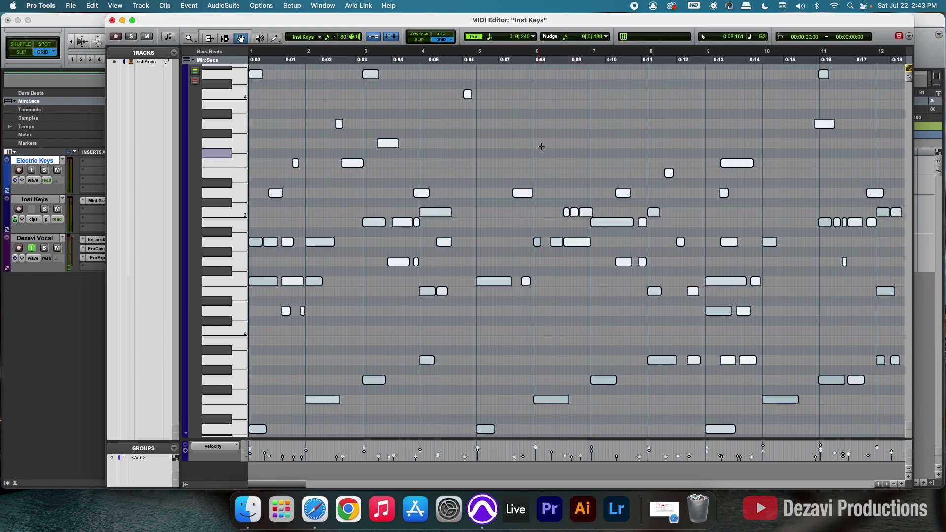
click(474, 134)
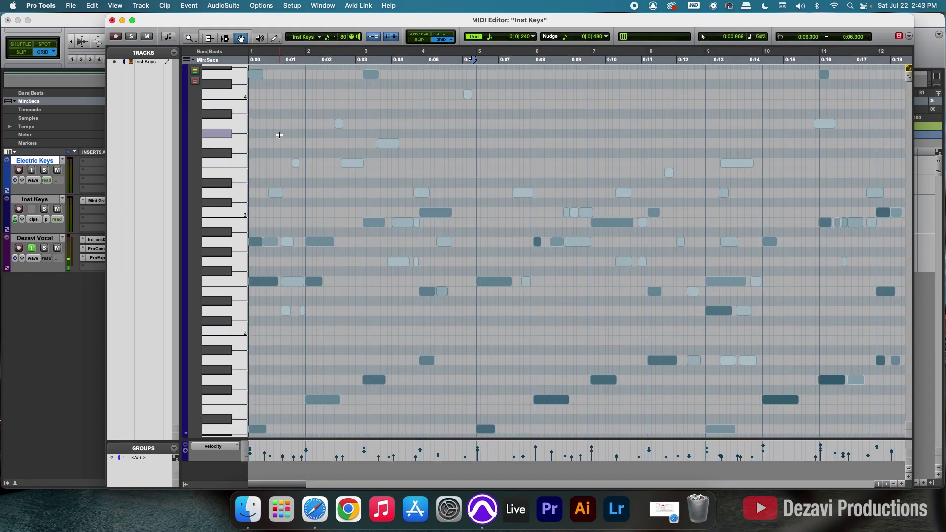
scroll(286, 148, up, 1)
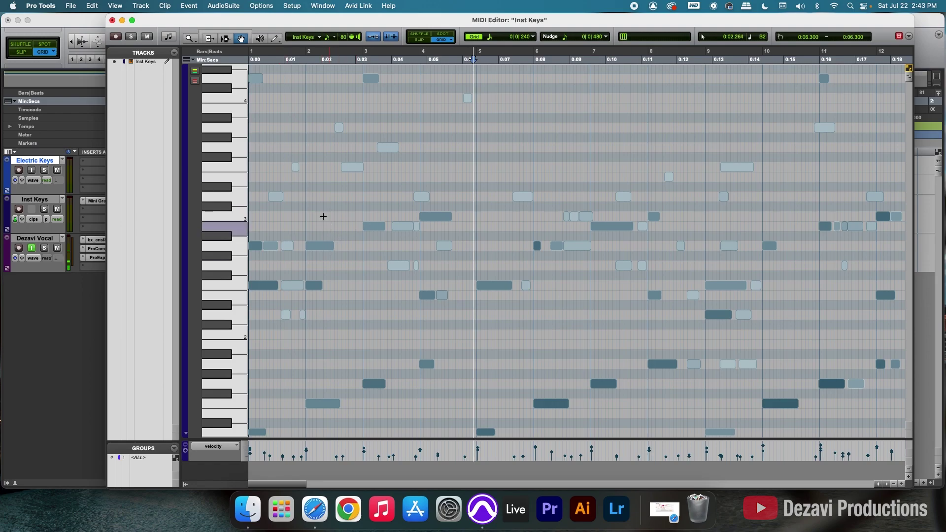
key(Return)
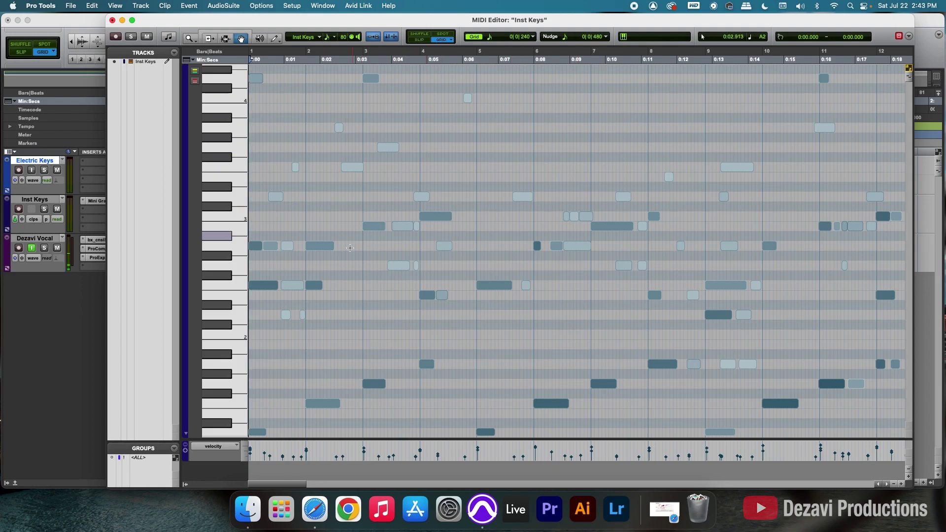
click(113, 21)
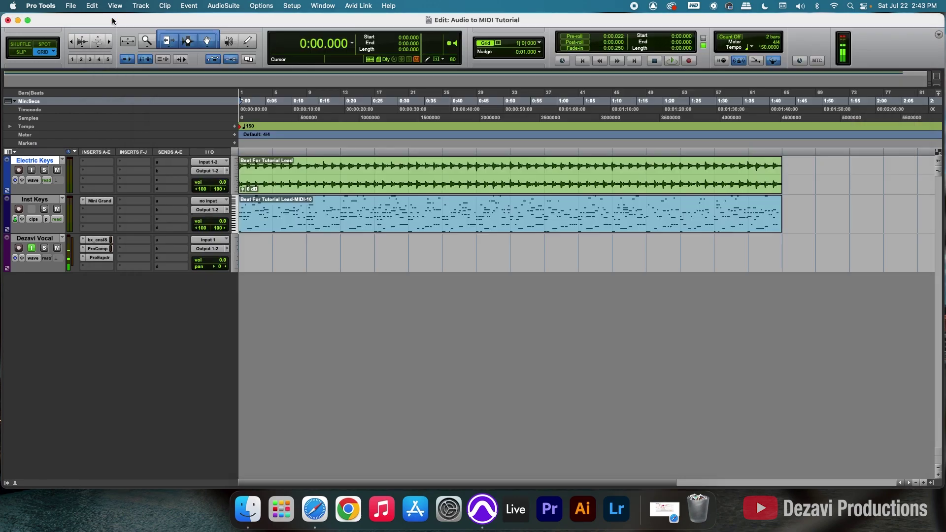
Delete the old converted MIDI clip and copy the Beat For Tutorial Lead audio as MIDI with Polyphonic Decay
click(389, 231)
key(Delete)
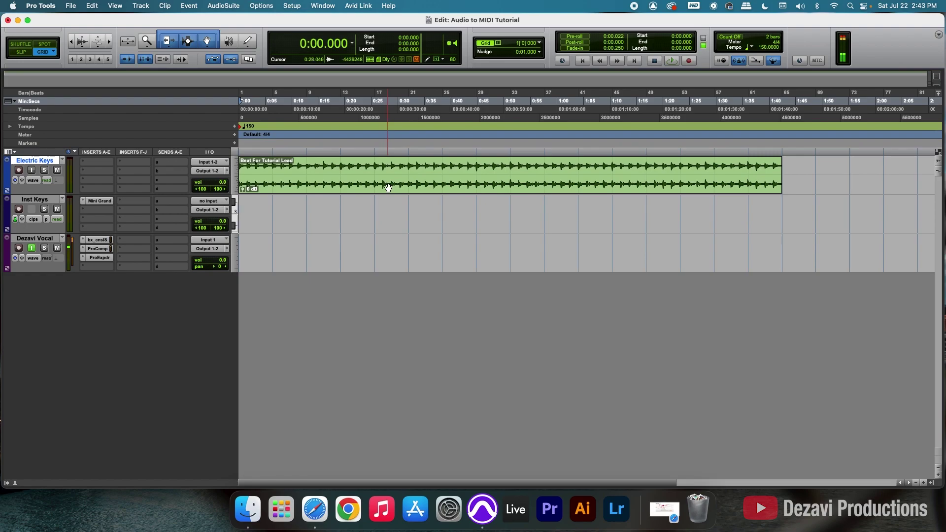
click(389, 187)
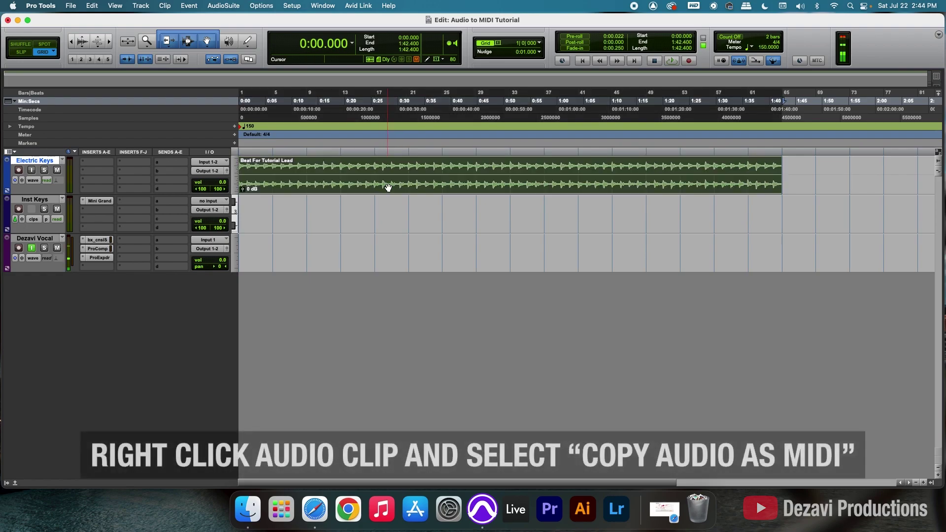
right_click(388, 186)
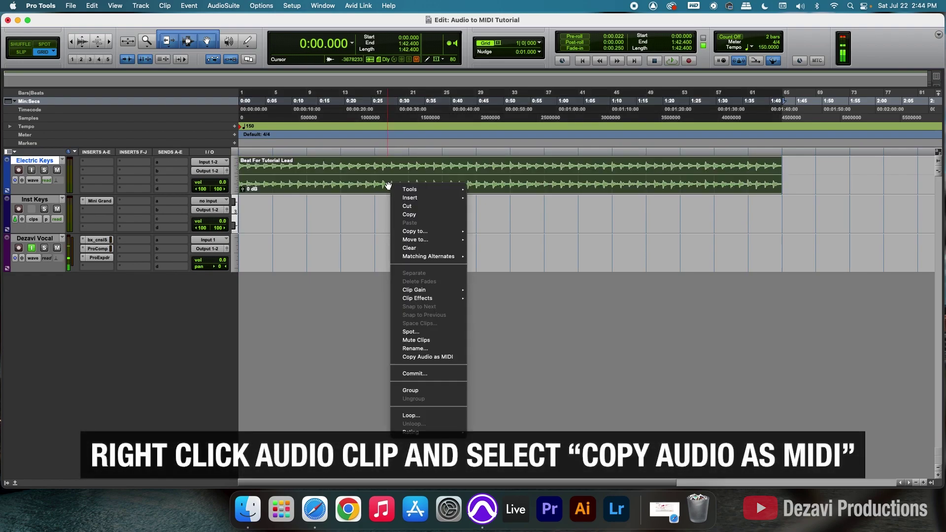
click(445, 357)
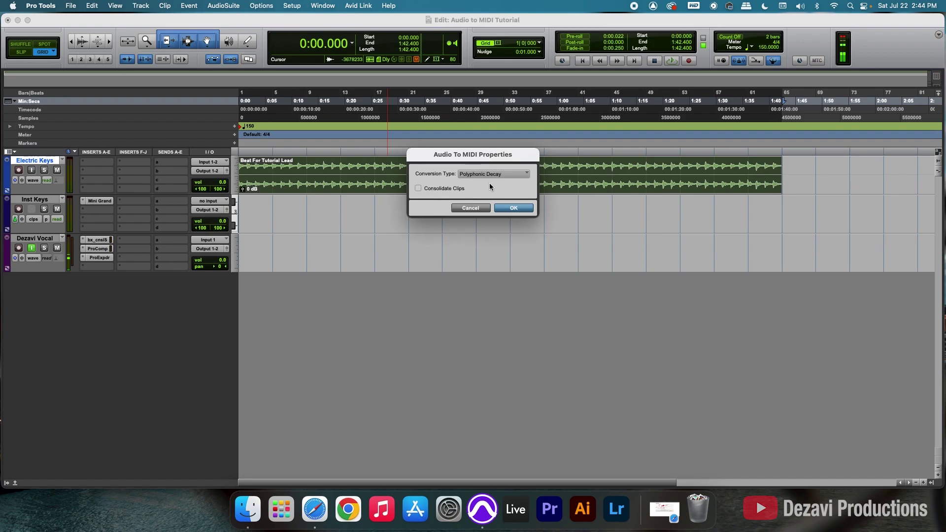
click(514, 209)
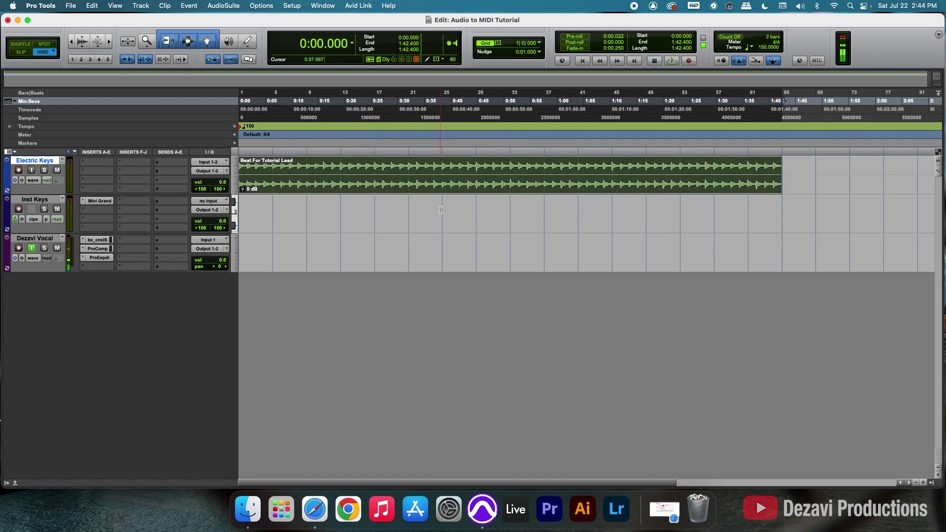
click(441, 210)
click(378, 212)
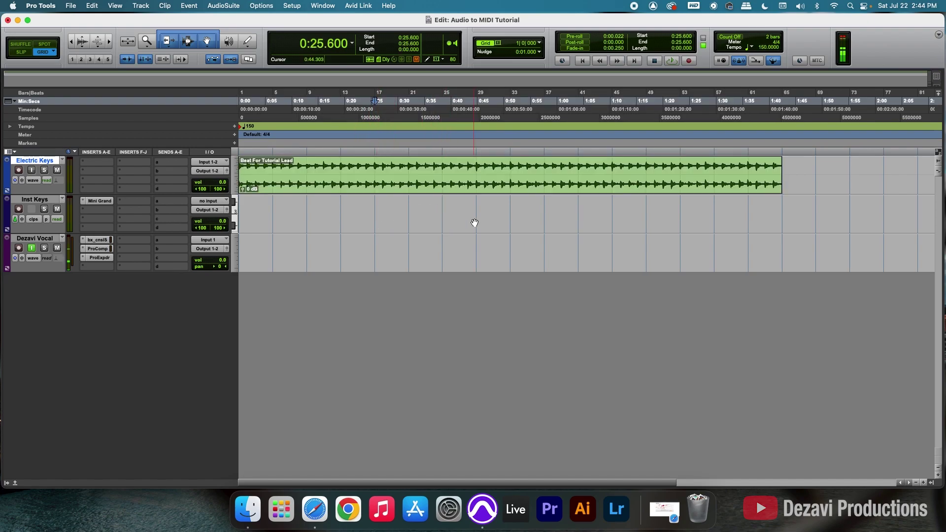
click(477, 211)
right_click(477, 210)
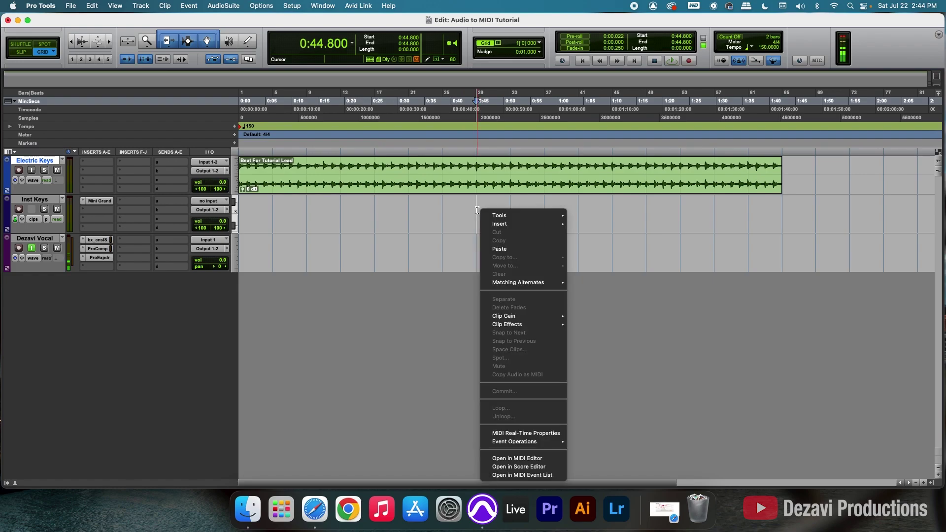
click(497, 248)
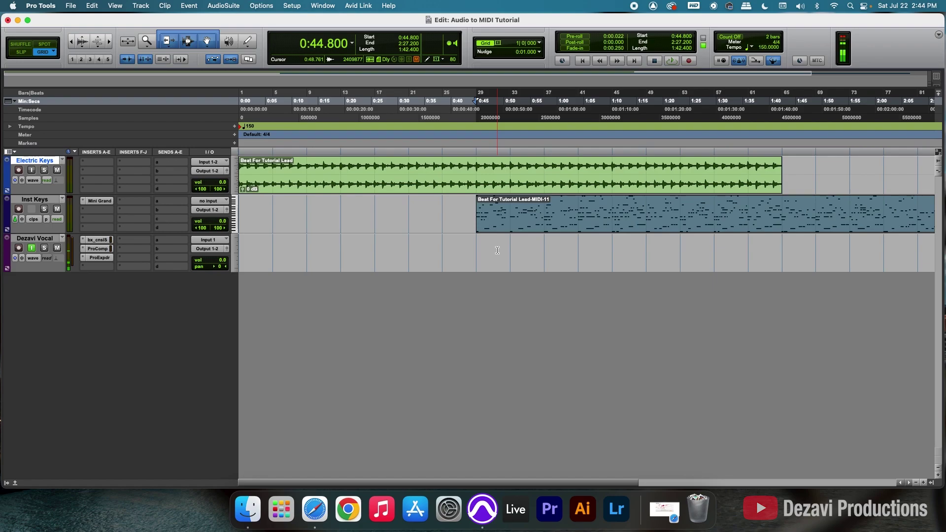
drag(592, 230, 461, 227)
mouse_move(391, 224)
mouse_down()
mouse_move(254, 222)
mouse_move(416, 232)
mouse_move(380, 238)
mouse_up()
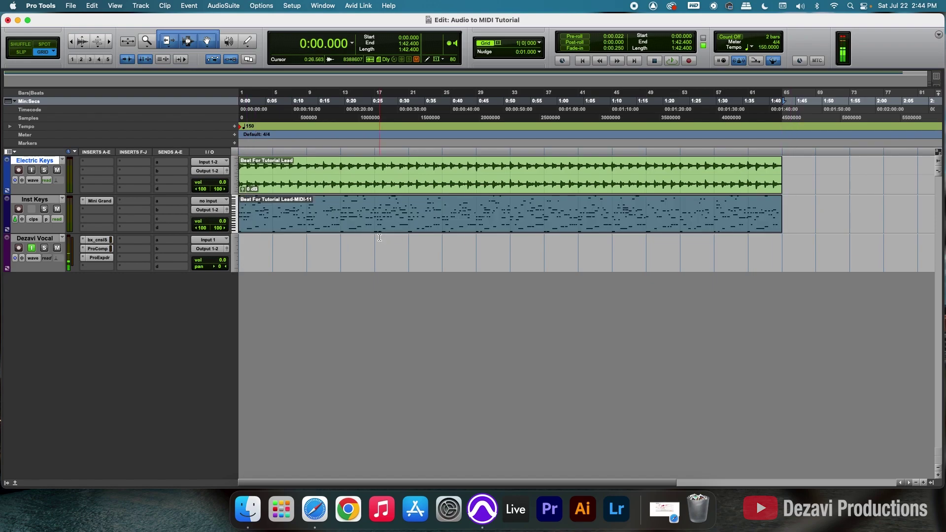
key(super+z)
key(super+z)
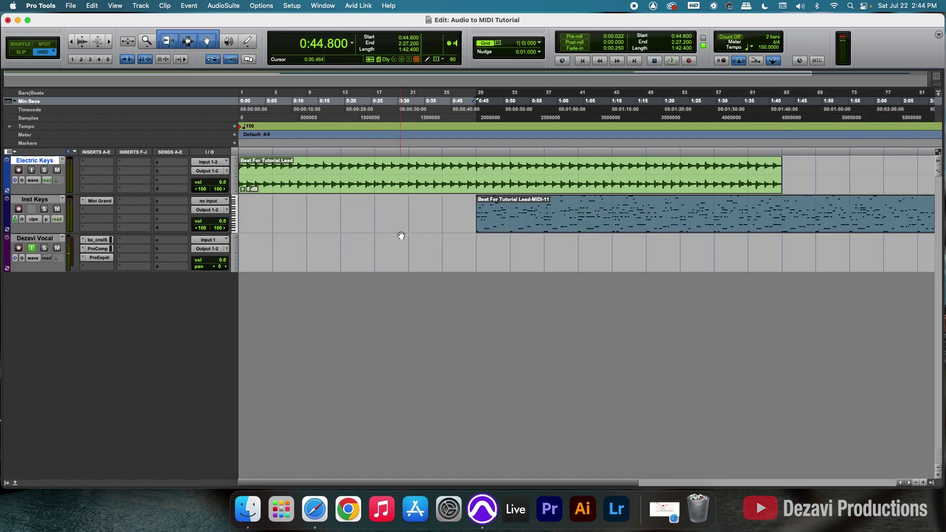
key(super+z)
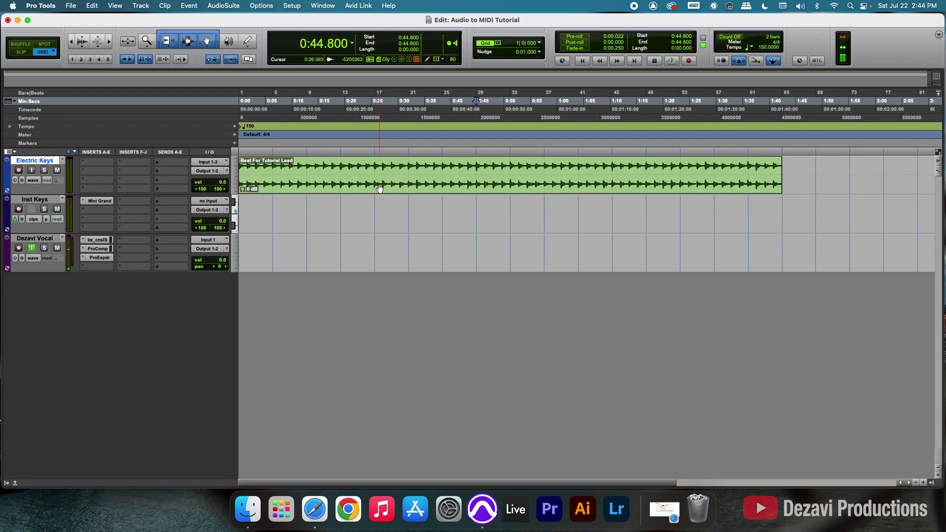
With the Electric Keys audio clip selected, choose Track > Extract MIDI to New Track
click(380, 189)
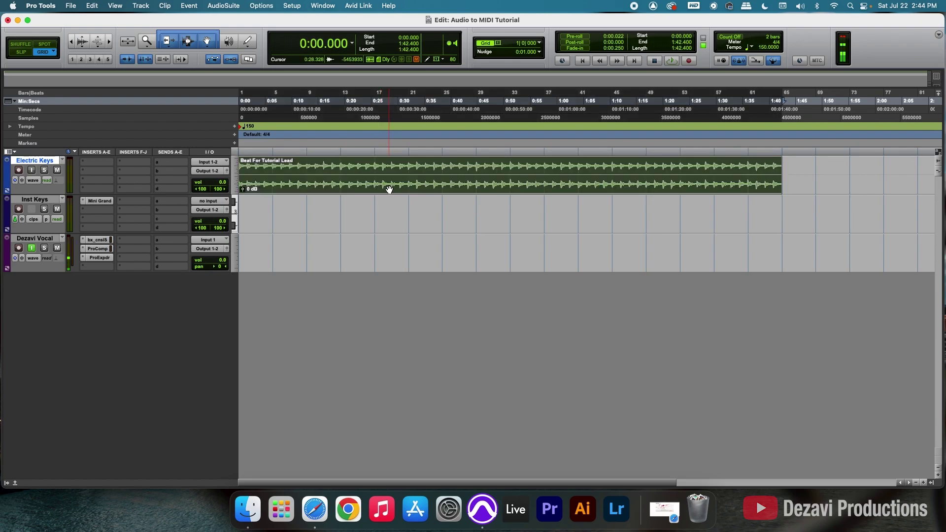
click(141, 6)
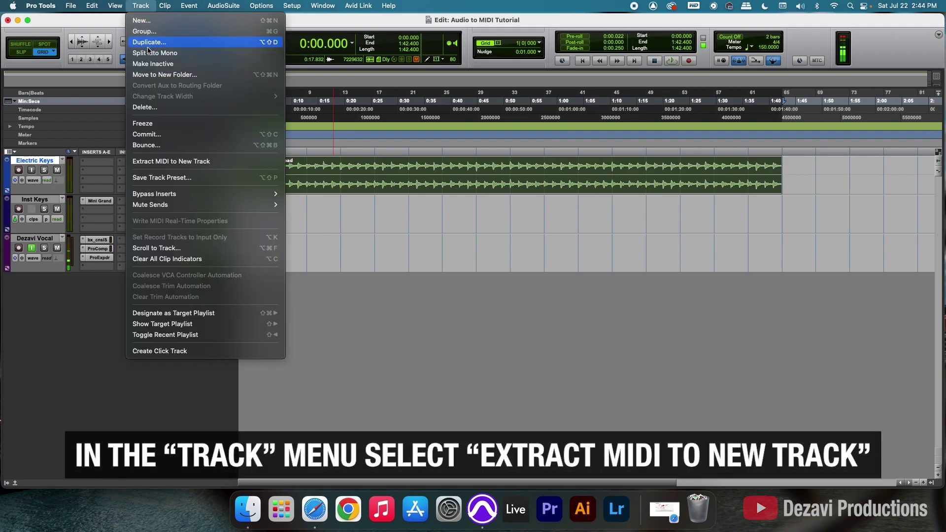
click(157, 163)
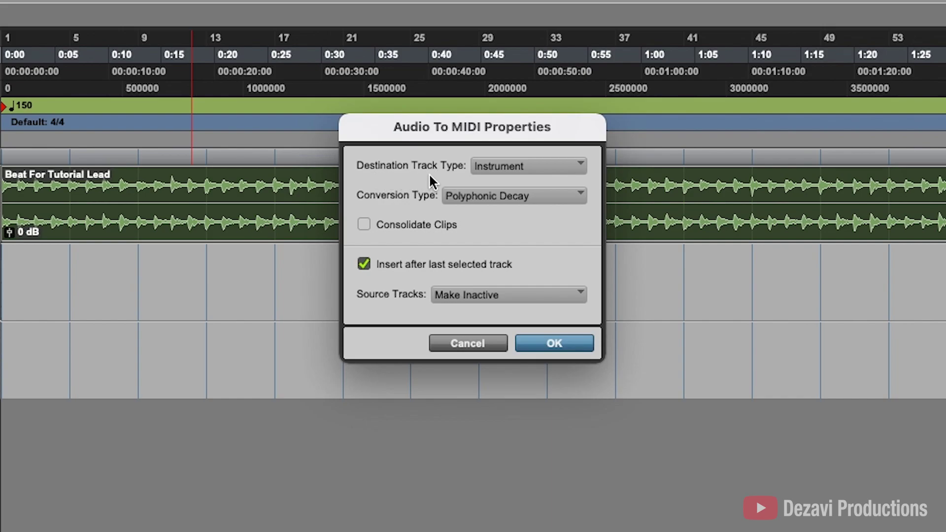
Extract to a new Instrument track using Polyphonic Decay, making the source track inactive
click(525, 163)
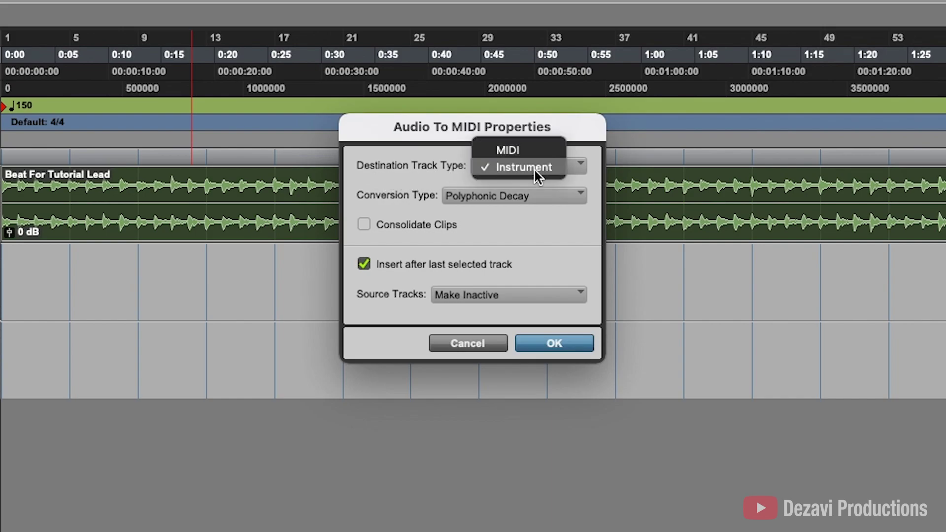
click(534, 170)
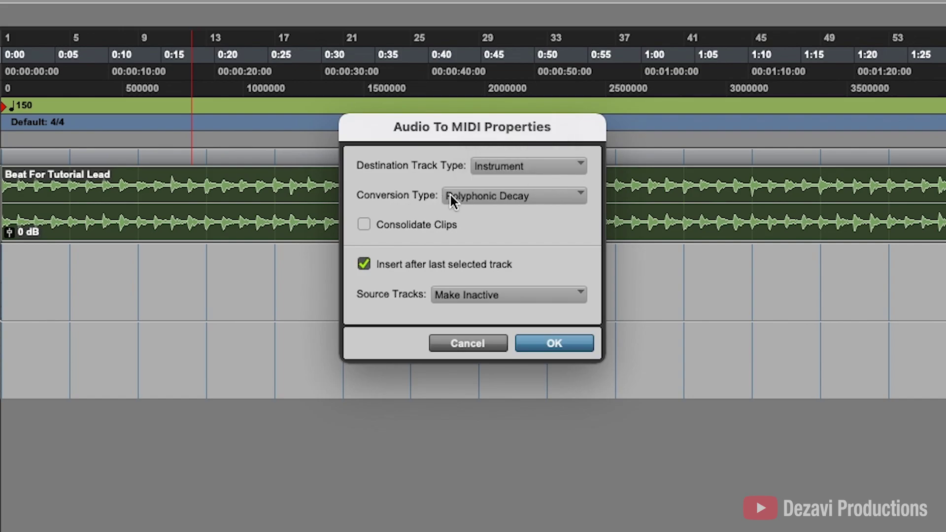
click(450, 196)
click(481, 195)
click(456, 295)
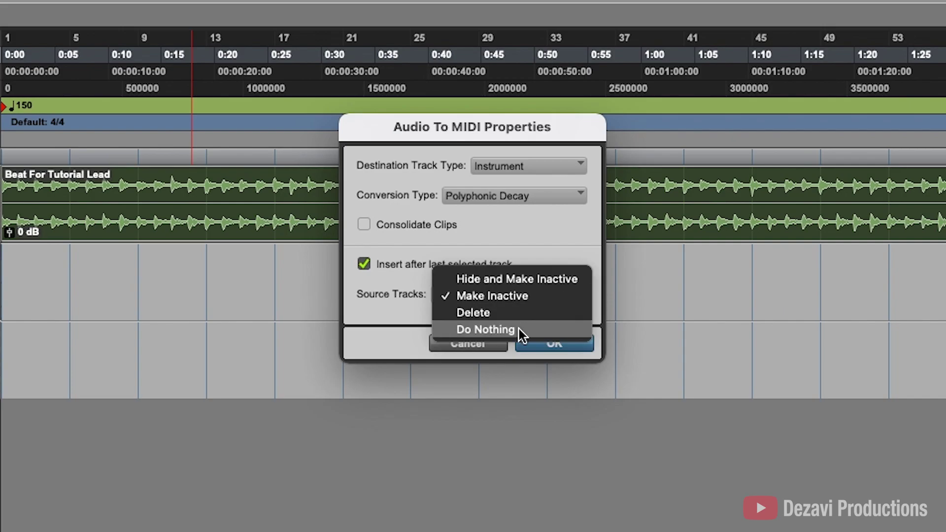
click(486, 297)
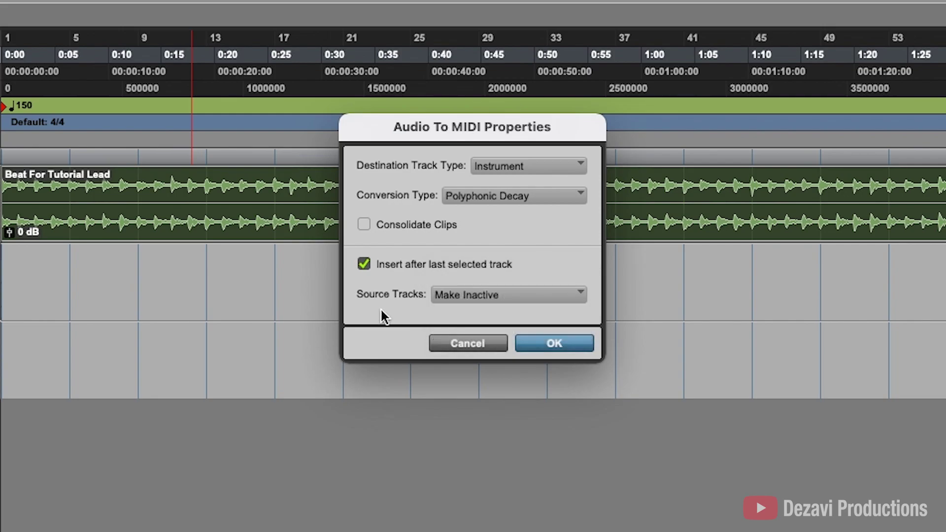
click(541, 343)
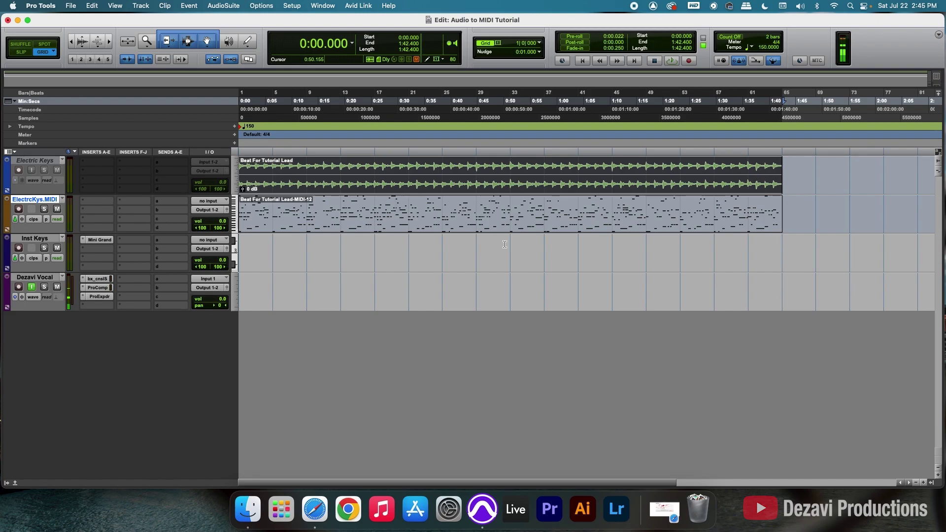
Move the Mini Grand insert from Inst Keys onto ElectrcKys.MIDI and play back the extracted MIDI
click(382, 231)
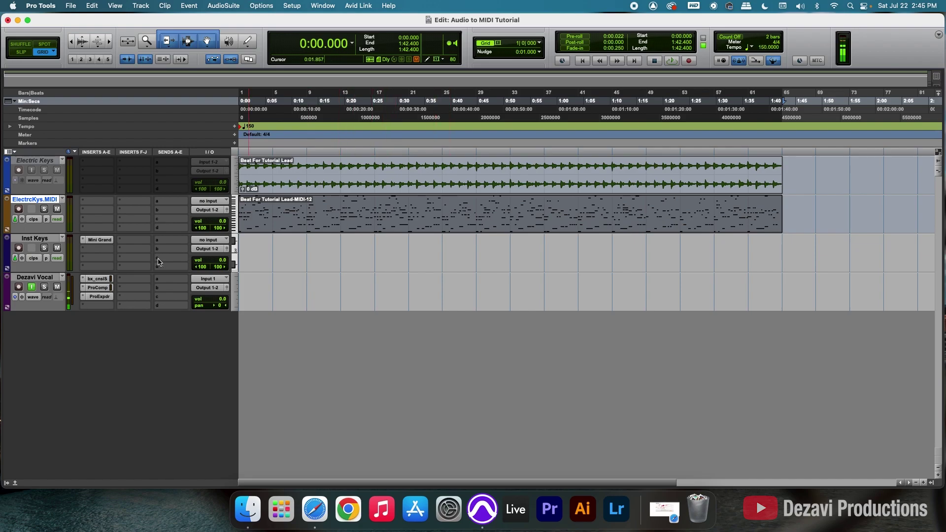
drag(103, 244, 104, 205)
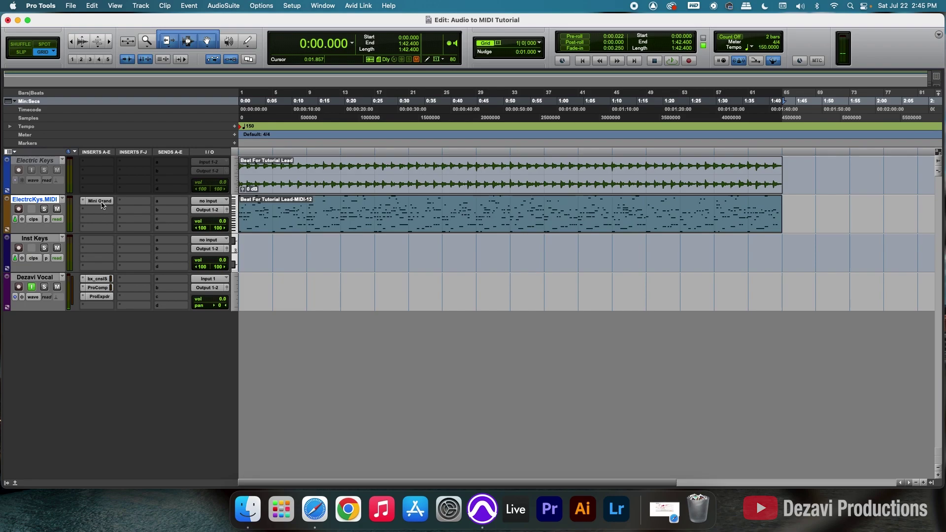
key(space)
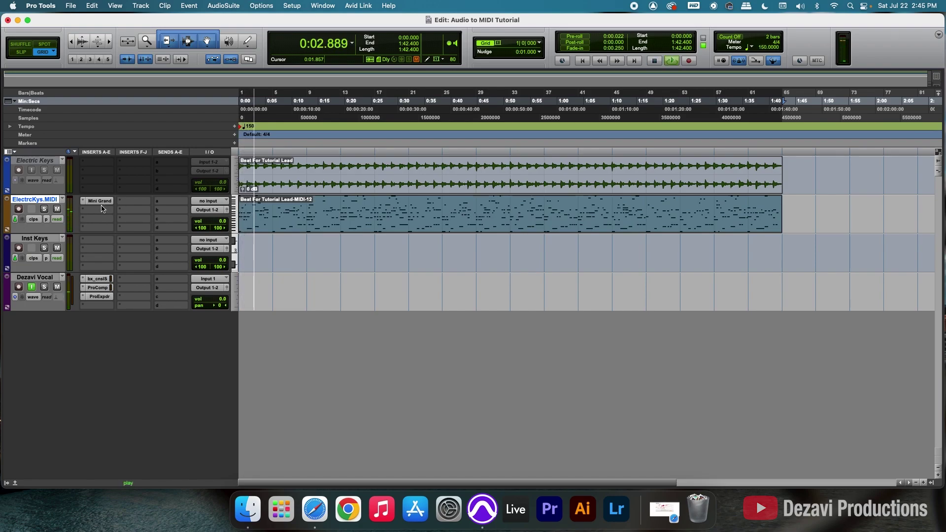
click(100, 201)
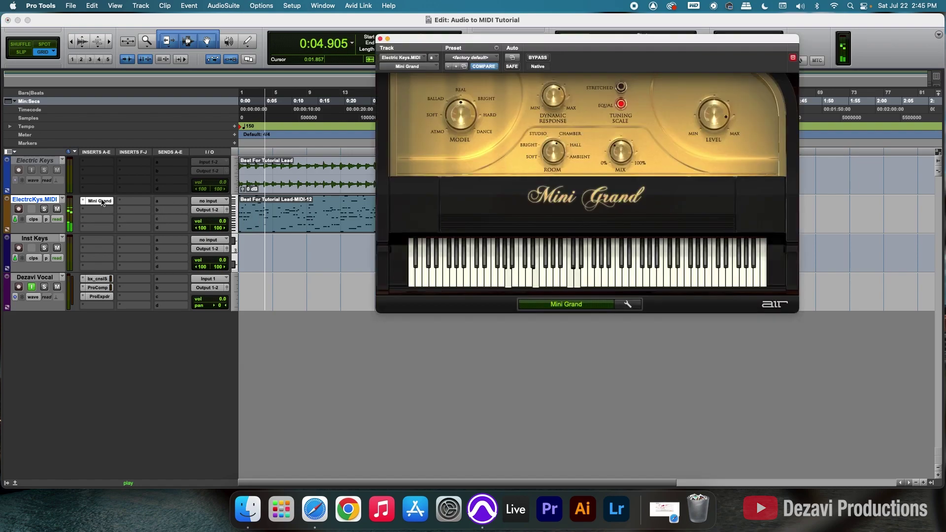
click(380, 39)
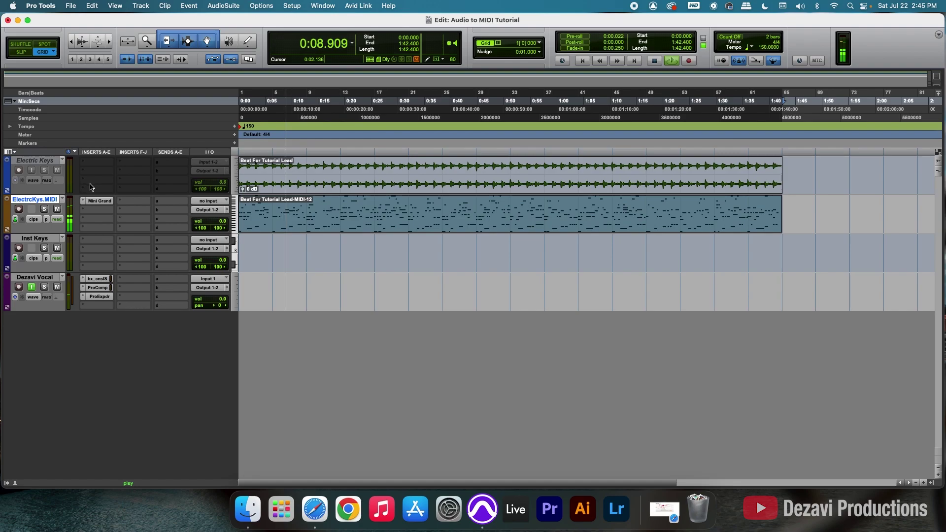
Make the Electric Keys track active again and stop playback at 0:00.000
right_click(44, 161)
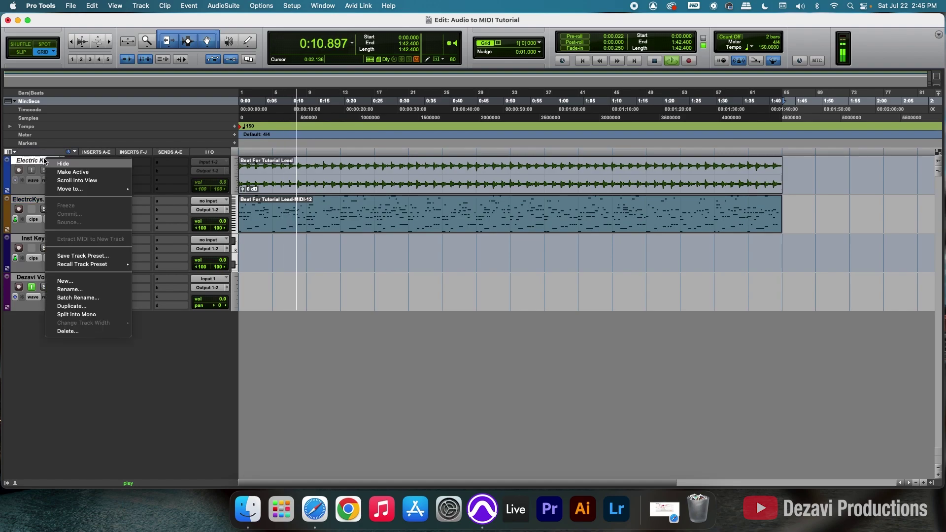
click(65, 172)
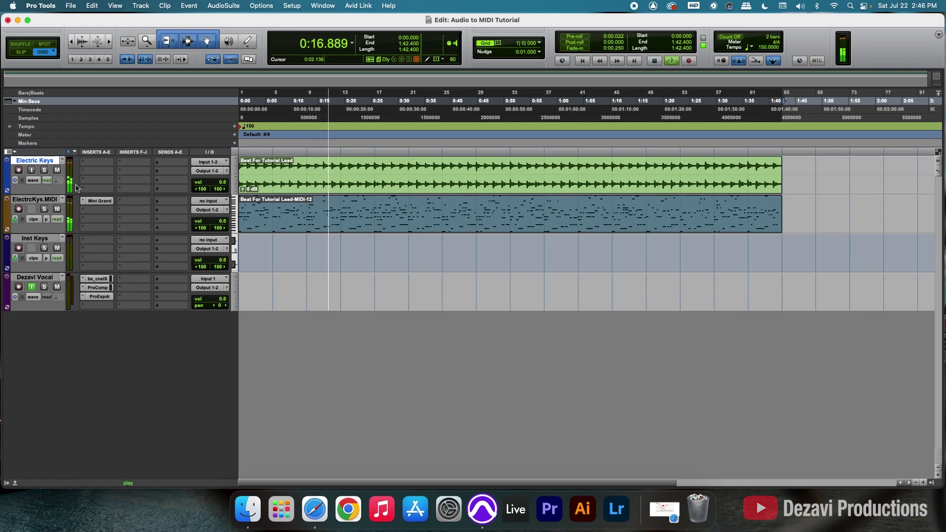
key(space)
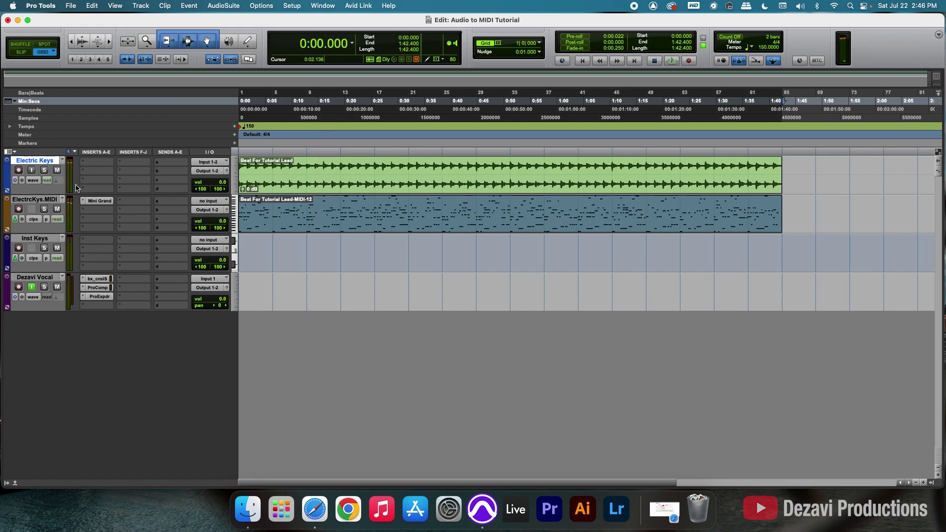